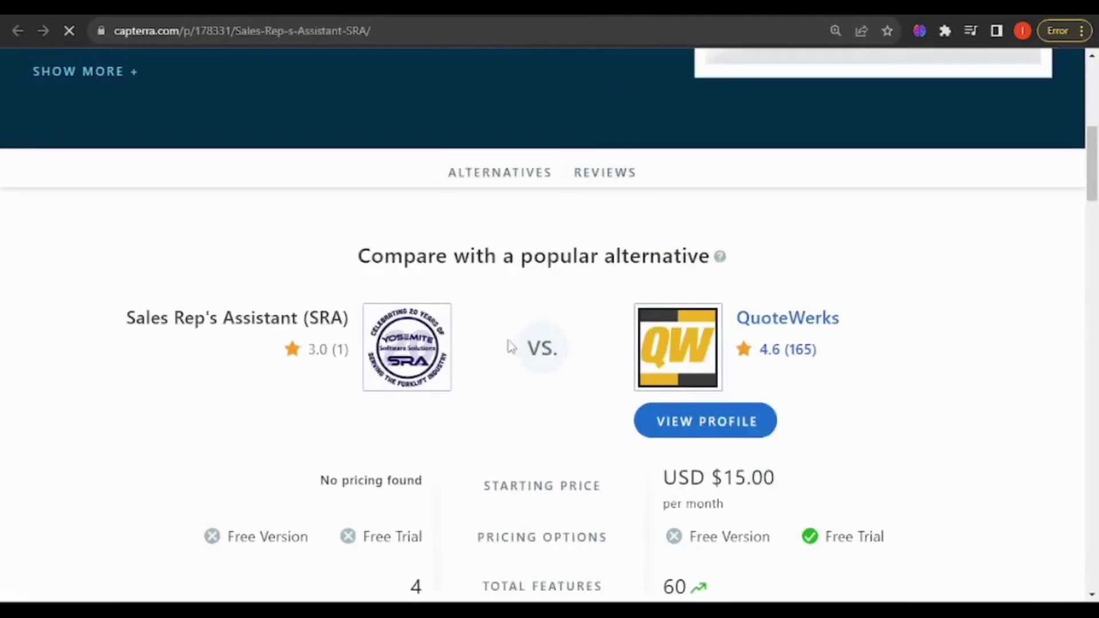
scroll(517, 344, up, 3)
scroll(516, 345, up, 3)
scroll(516, 345, up, 3)
scroll(516, 344, up, 3)
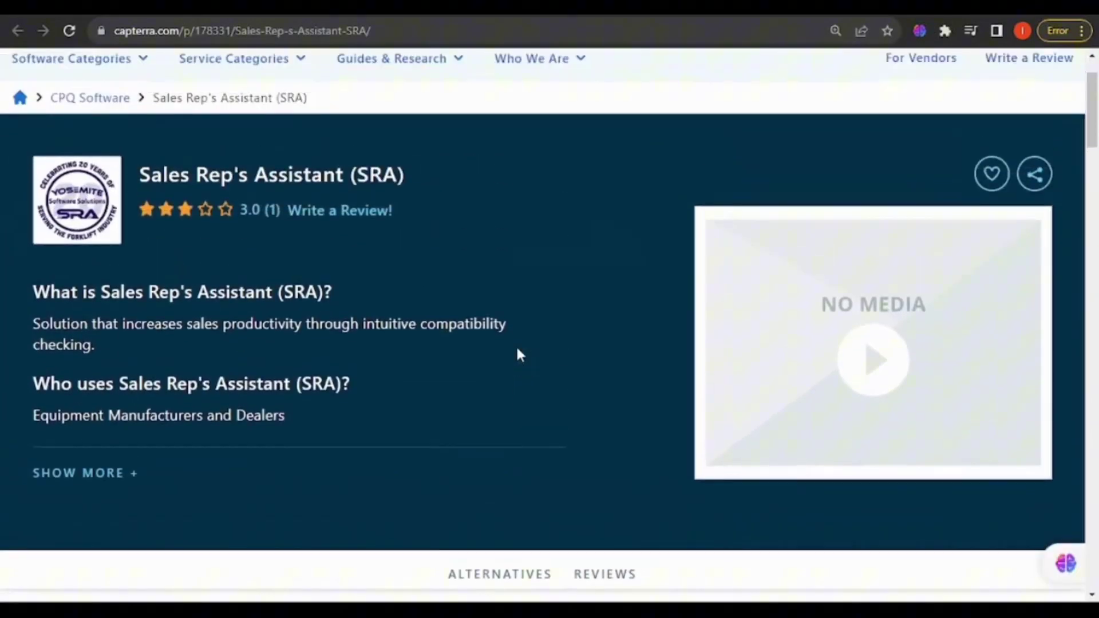
scroll(517, 345, up, 2)
scroll(517, 344, down, 2)
scroll(516, 345, down, 3)
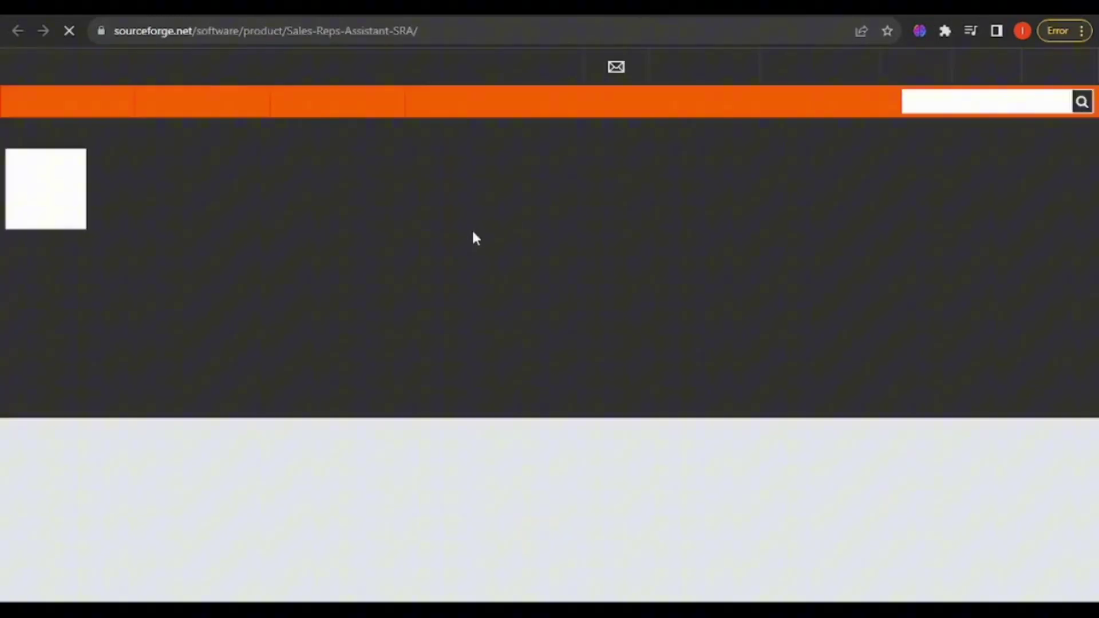
scroll(515, 268, down, 3)
scroll(516, 269, up, 5)
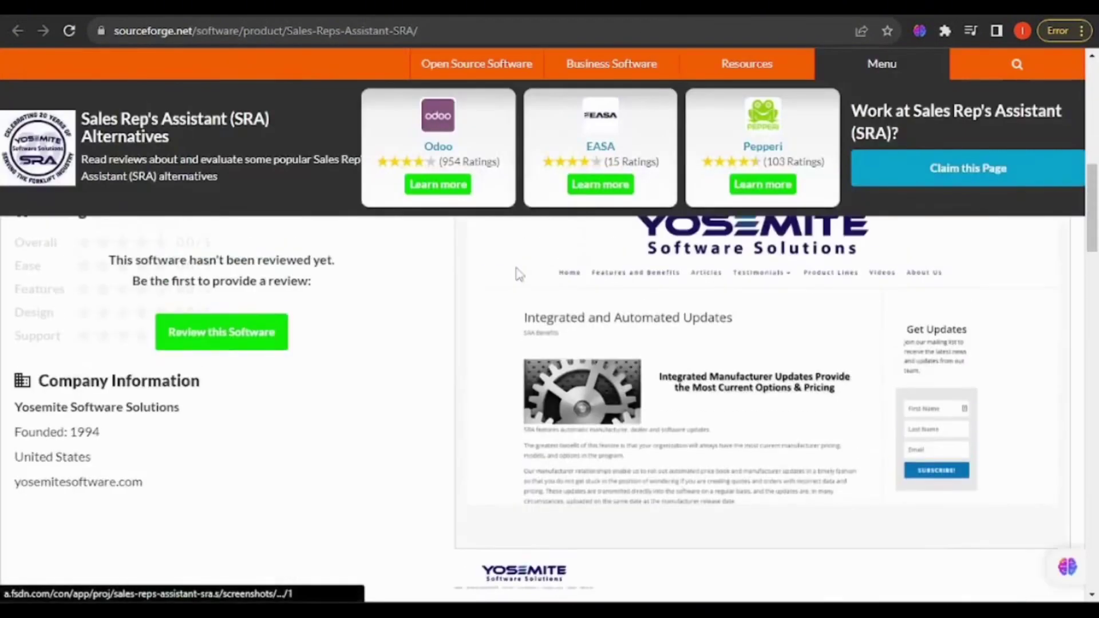
scroll(516, 268, up, 5)
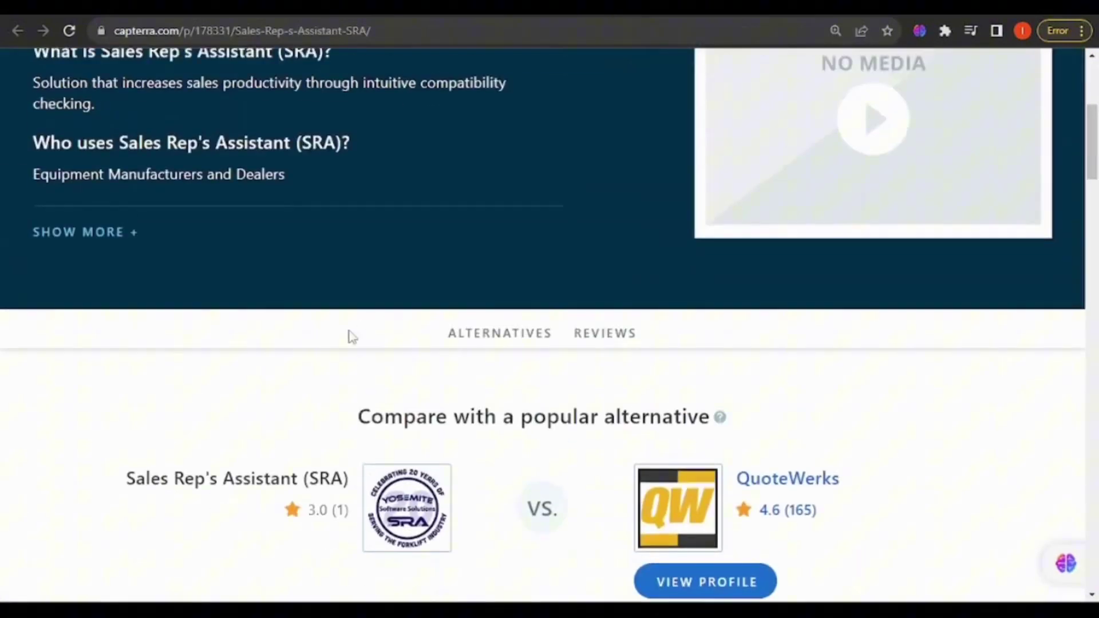
scroll(369, 335, up, 5)
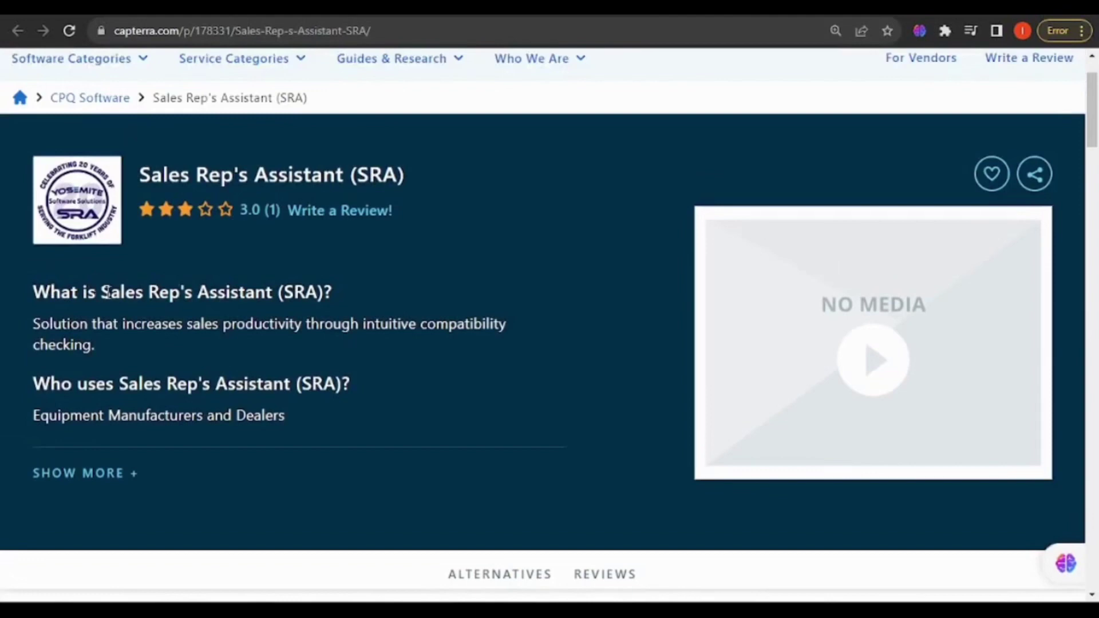
Highlight the SRA product name on Capterra, then the About paragraph's opening lines on SourceForge.
drag(101, 291, 311, 297)
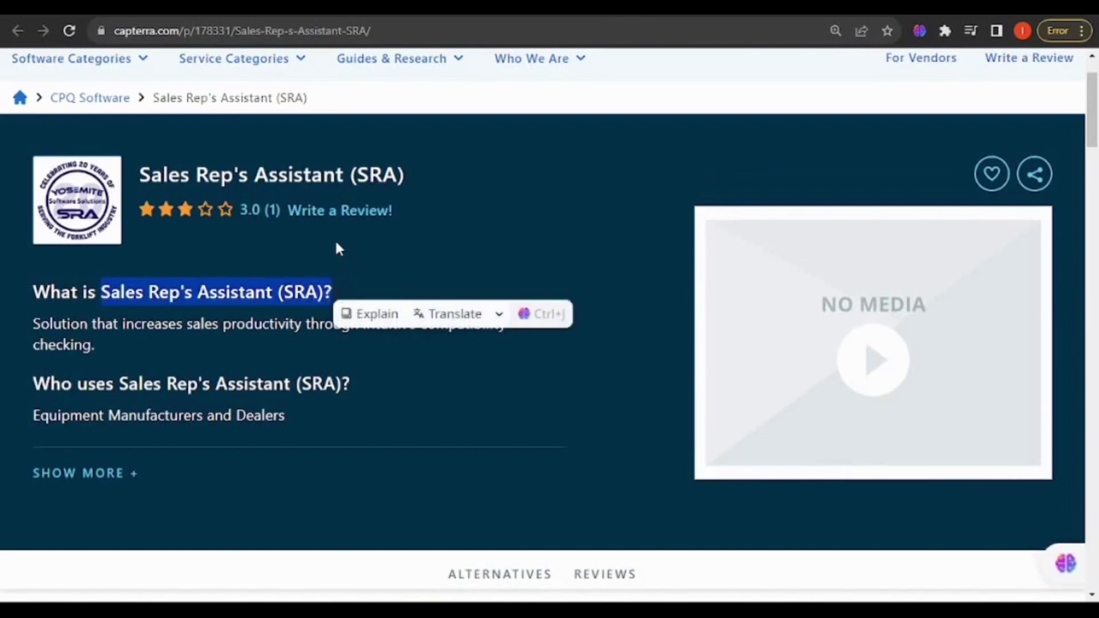
scroll(380, 281, up, 2)
scroll(390, 262, down, 3)
click(364, 310)
scroll(385, 301, down, 4)
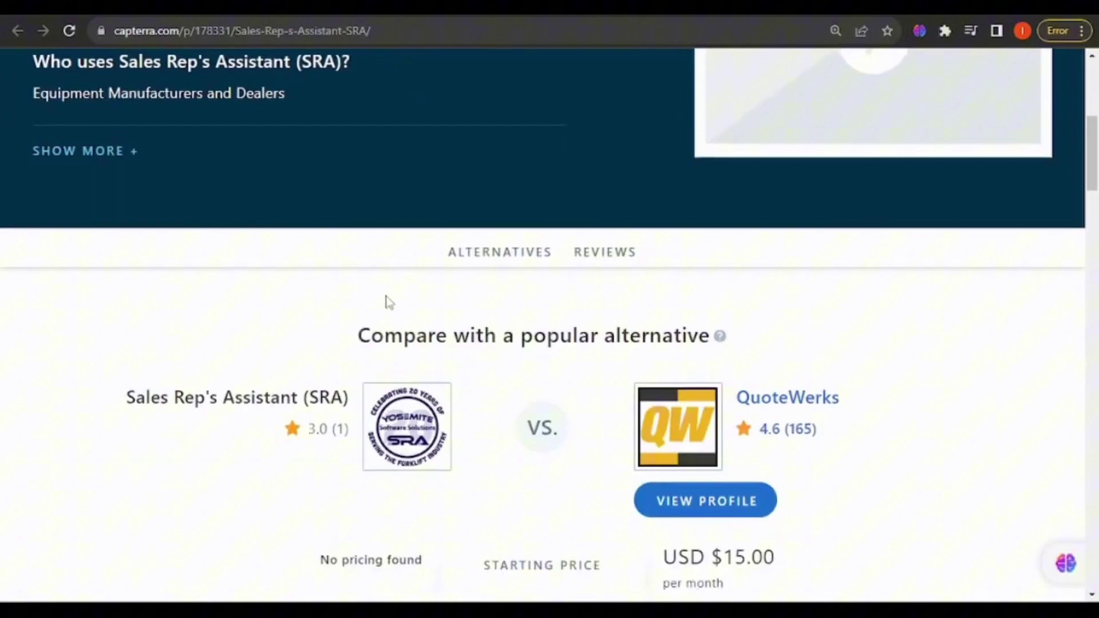
scroll(386, 301, down, 4)
scroll(385, 300, down, 4)
scroll(385, 300, up, 8)
scroll(566, 96, up, 4)
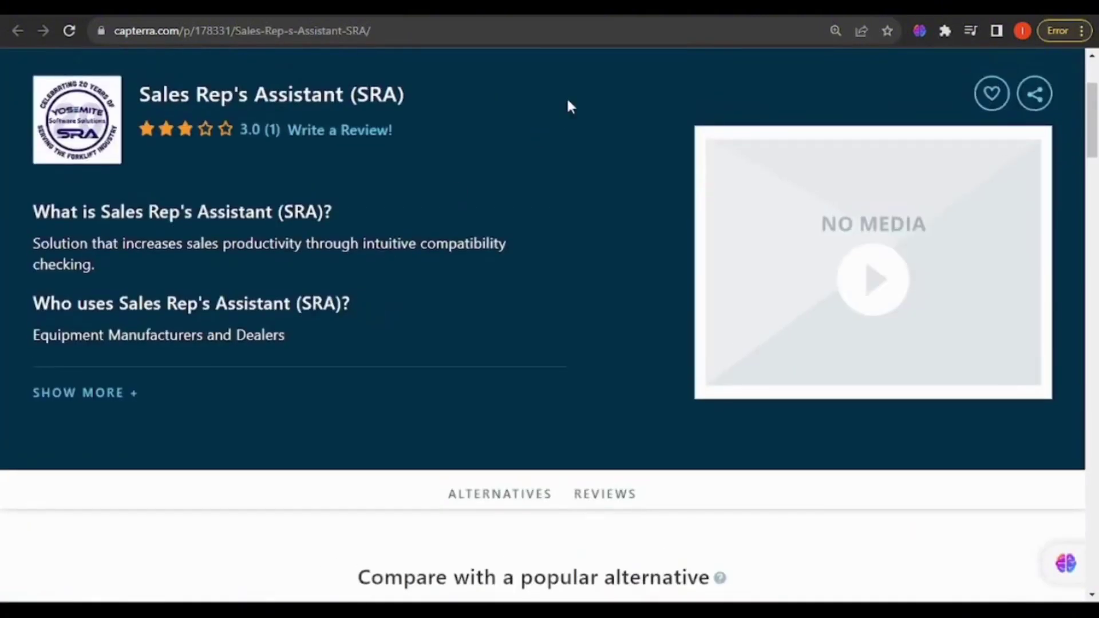
key(ctrl+Tab)
scroll(248, 328, down, 3)
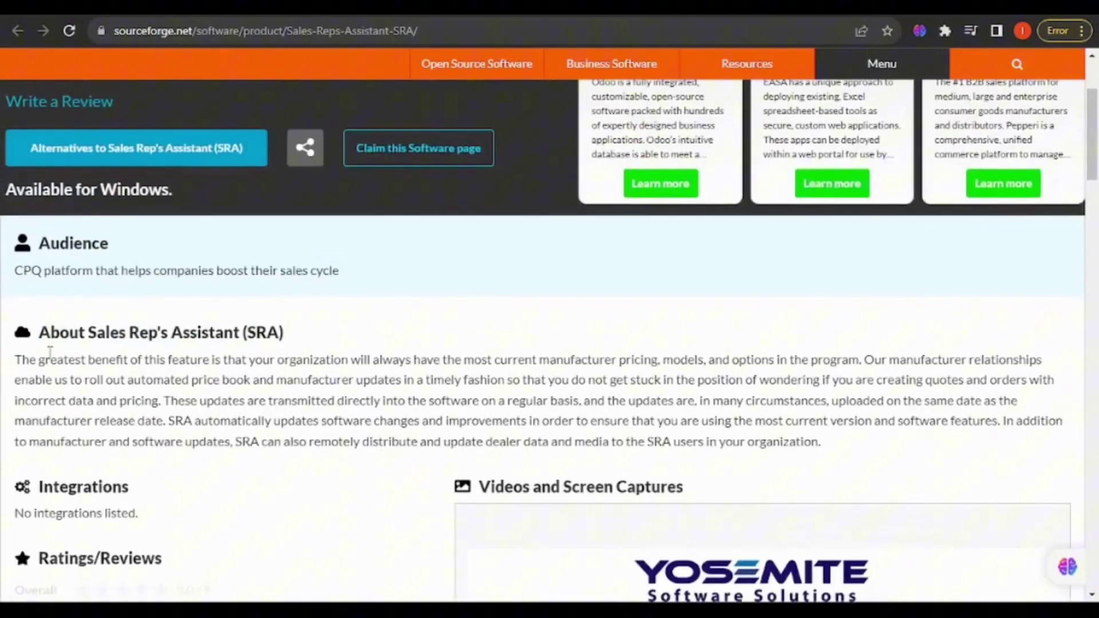
drag(16, 361, 395, 402)
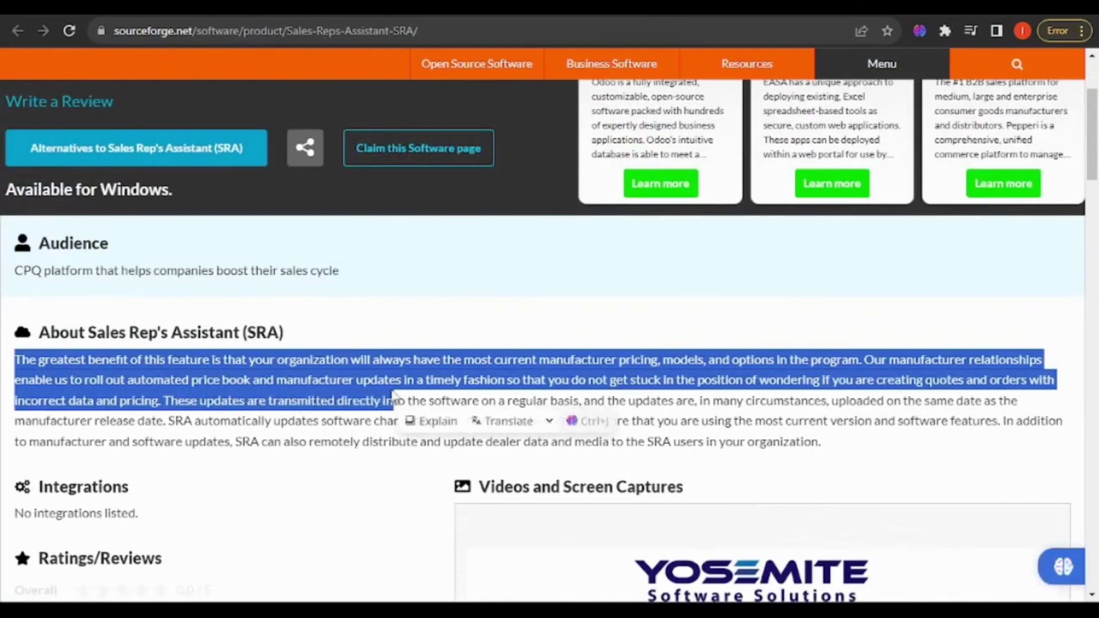
scroll(380, 384, down, 5)
scroll(381, 384, up, 5)
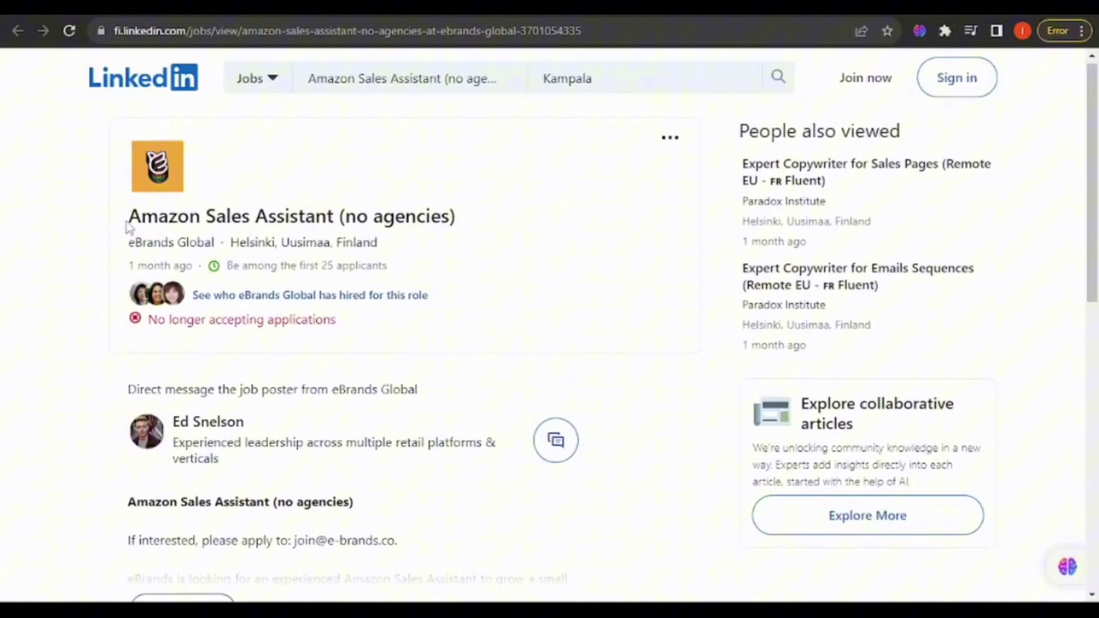
Highlight, then deselect, the 'Amazon Sales Assistant (no agencies)' job title.
drag(127, 216, 464, 225)
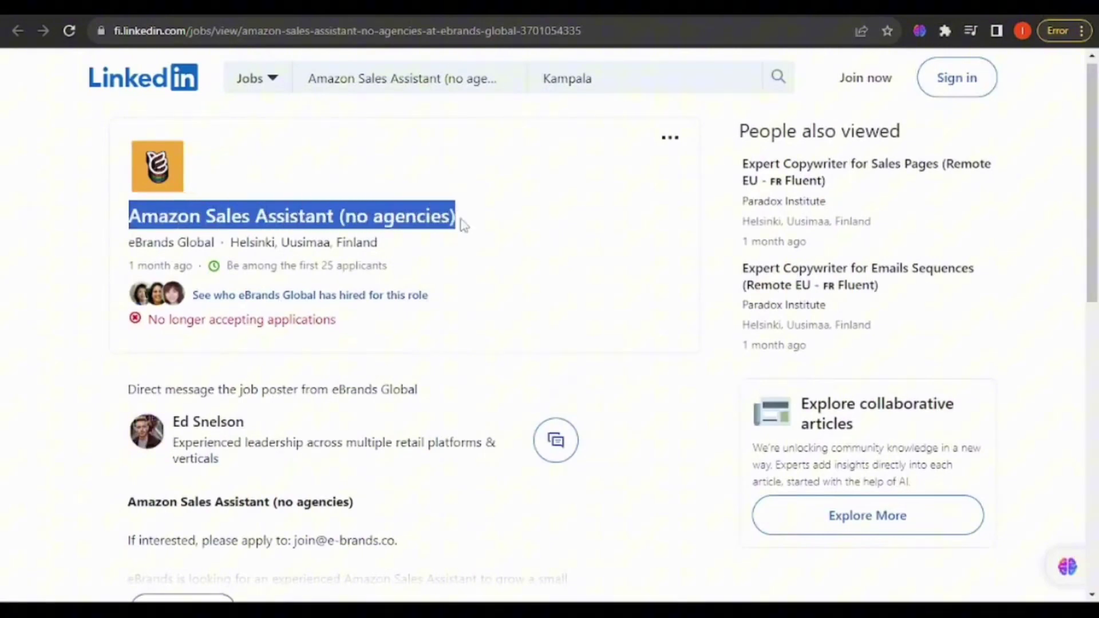
click(61, 380)
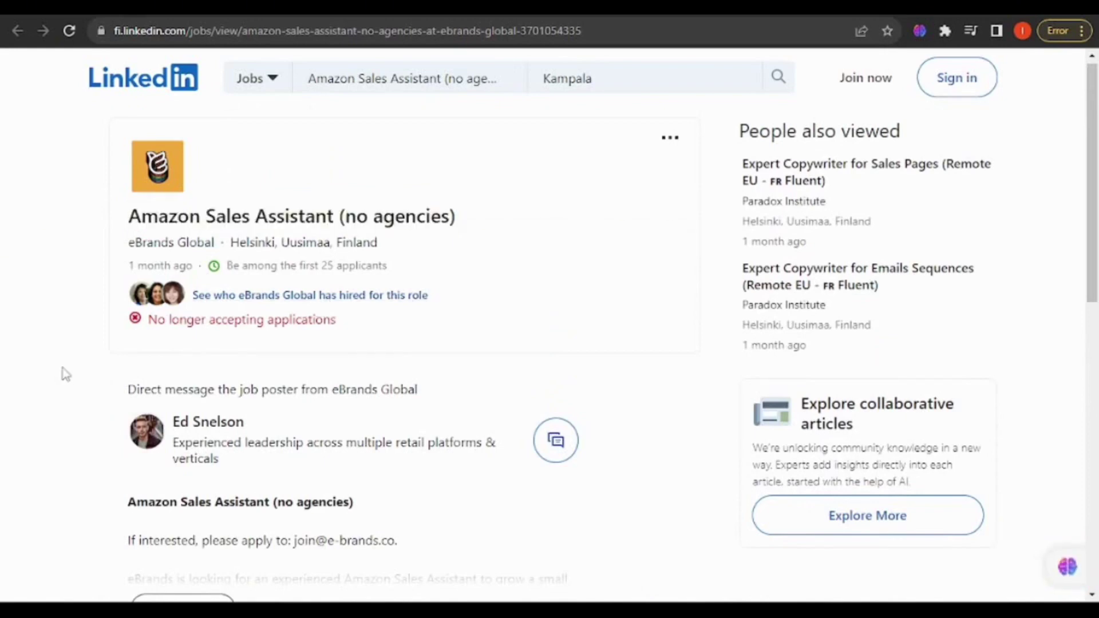
scroll(113, 347, down, 3)
scroll(112, 346, down, 3)
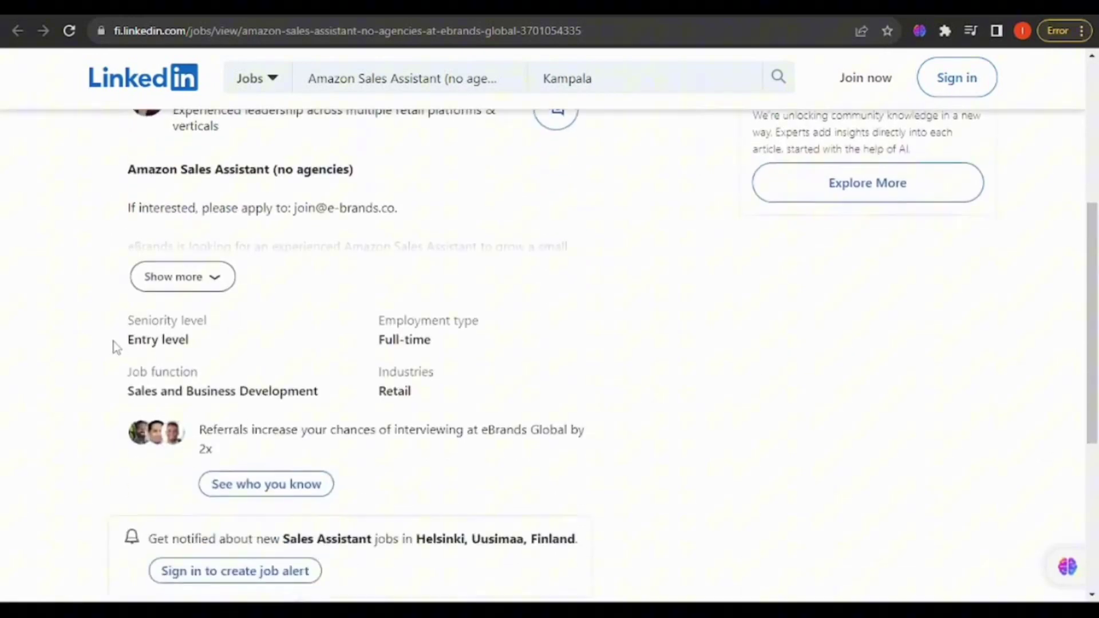
scroll(112, 347, up, 6)
Return to the Sales Assistant at Amazon results and highlight 'Amazon' in the Glassdoor result.
key(alt+Left)
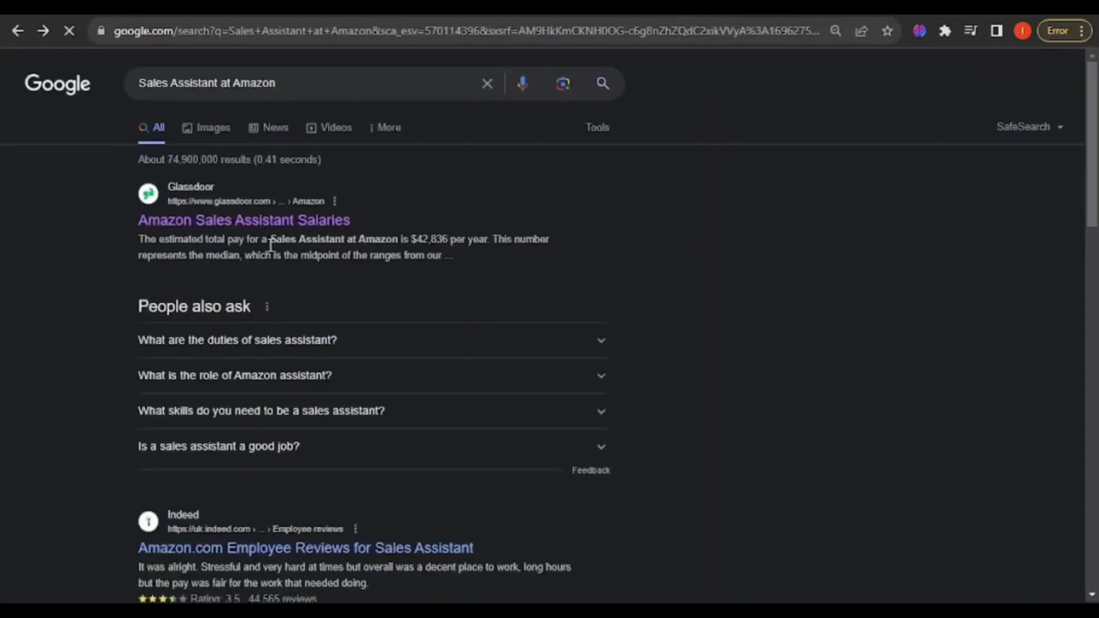
drag(129, 220, 352, 220)
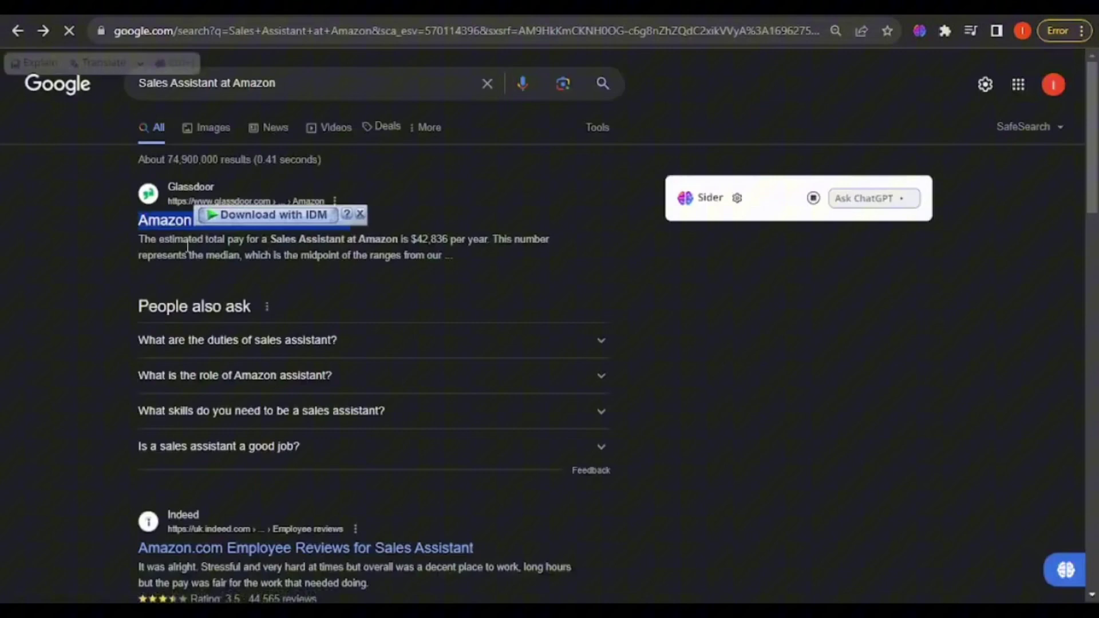
click(96, 254)
scroll(96, 254, down, 3)
scroll(86, 265, down, 2)
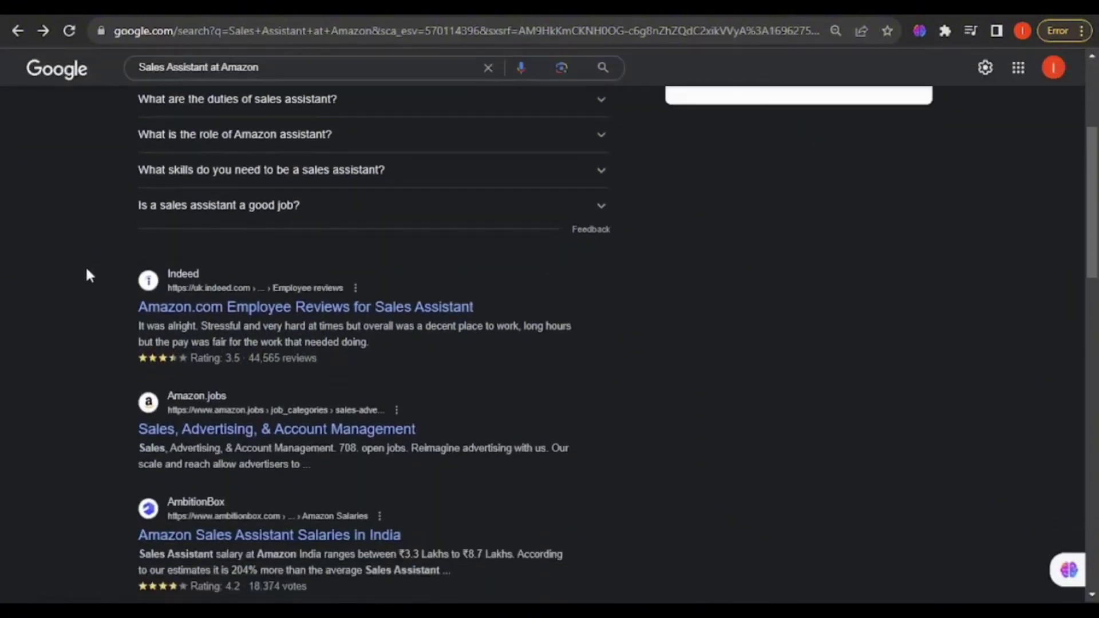
scroll(85, 265, down, 2)
scroll(85, 266, down, 2)
scroll(85, 265, down, 2)
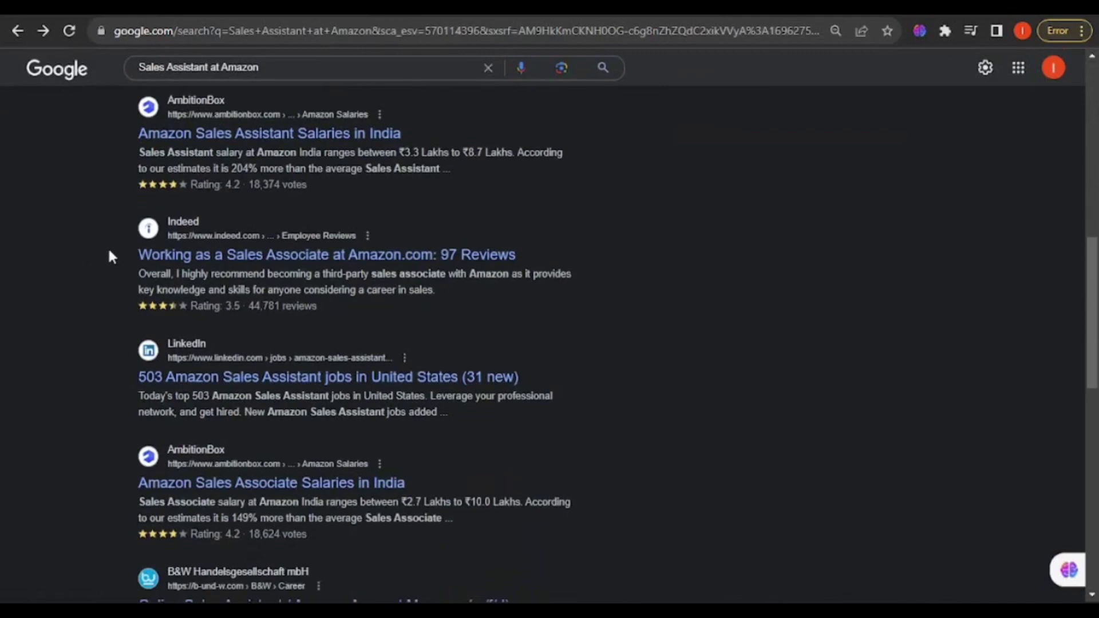
scroll(108, 247, down, 2)
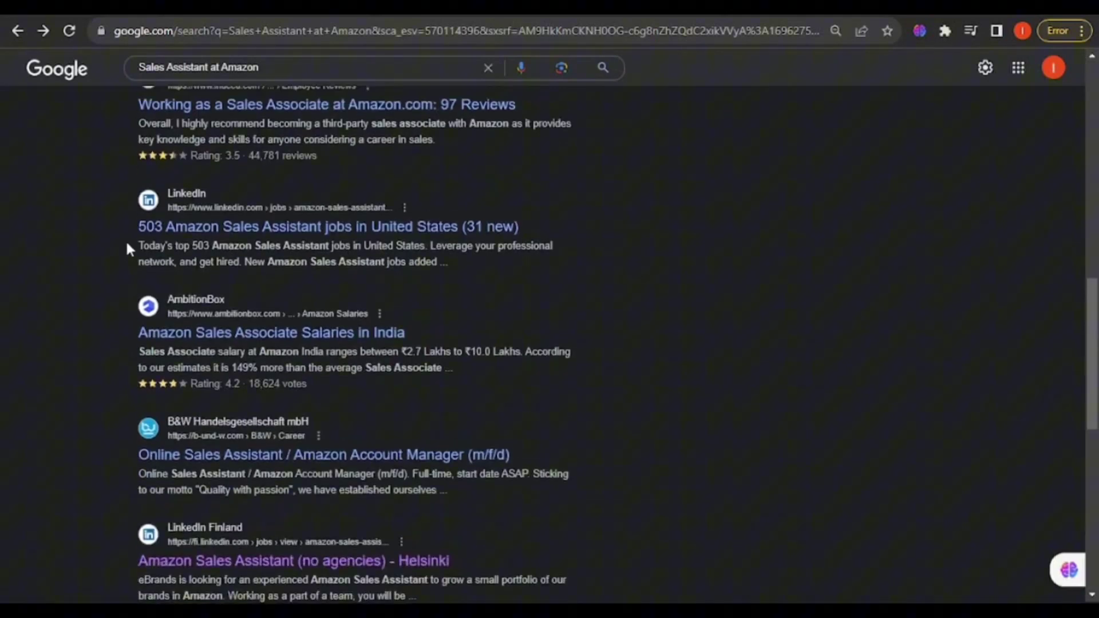
scroll(125, 240, up, 3)
scroll(127, 242, up, 3)
scroll(129, 236, up, 3)
scroll(133, 246, up, 3)
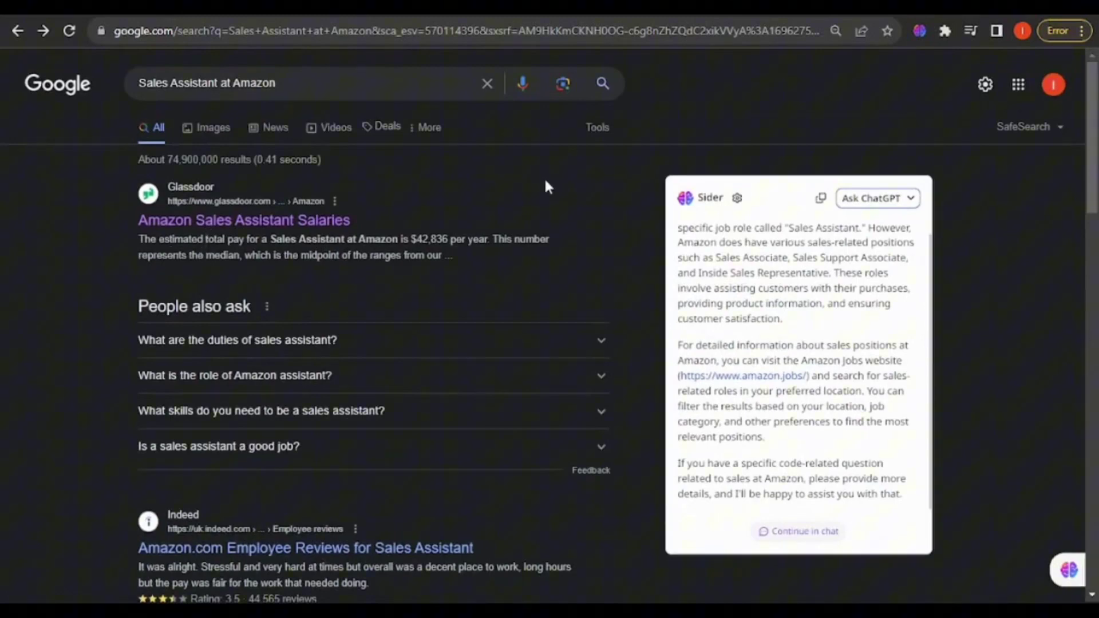
scroll(454, 332, down, 1)
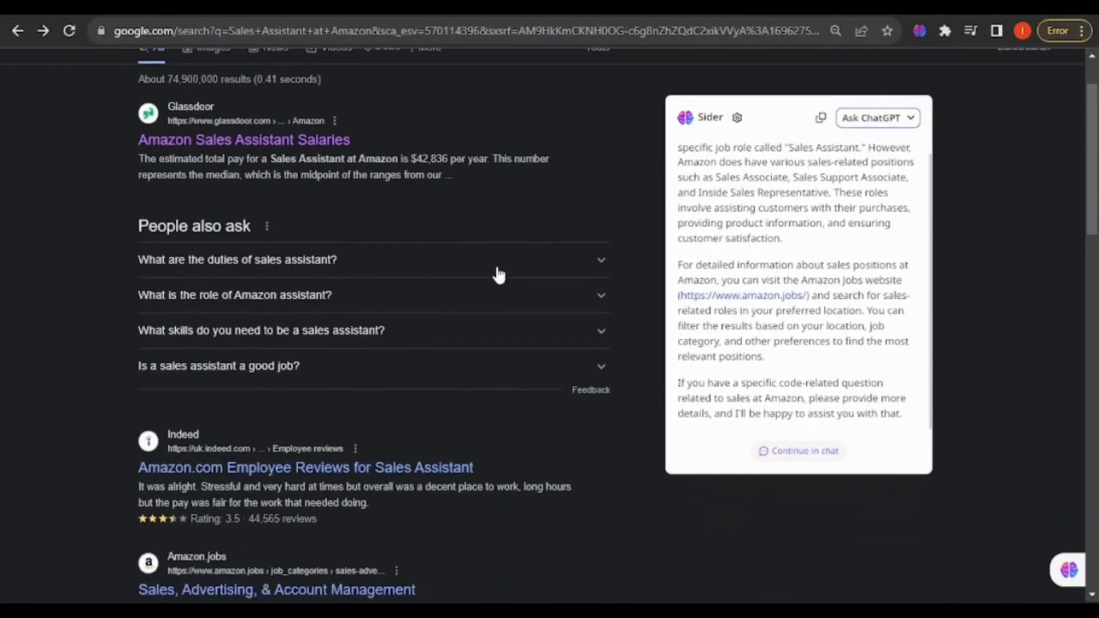
scroll(499, 274, down, 3)
scroll(496, 302, down, 3)
scroll(496, 302, down, 3)
scroll(589, 314, down, 2)
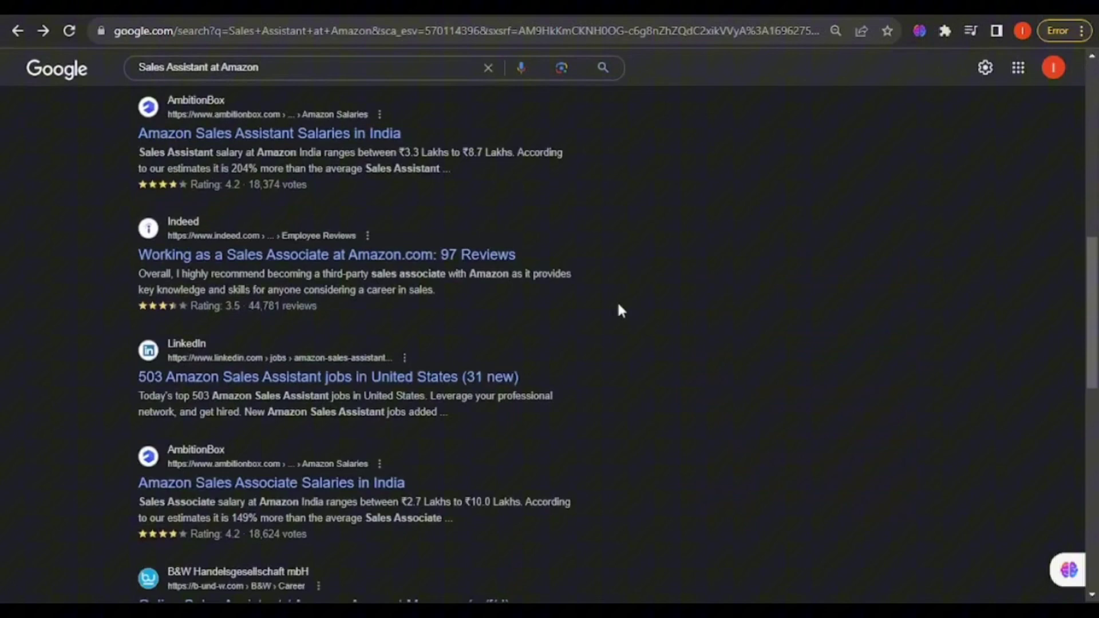
scroll(629, 313, down, 3)
scroll(629, 313, down, 2)
scroll(628, 313, down, 2)
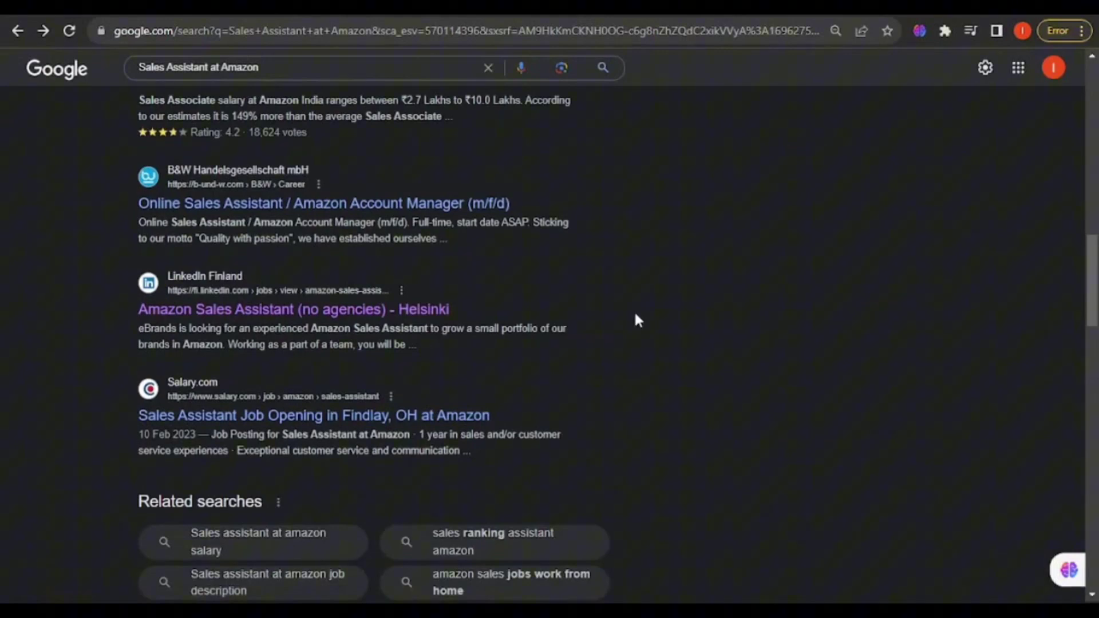
scroll(636, 307, up, 2)
scroll(631, 266, up, 3)
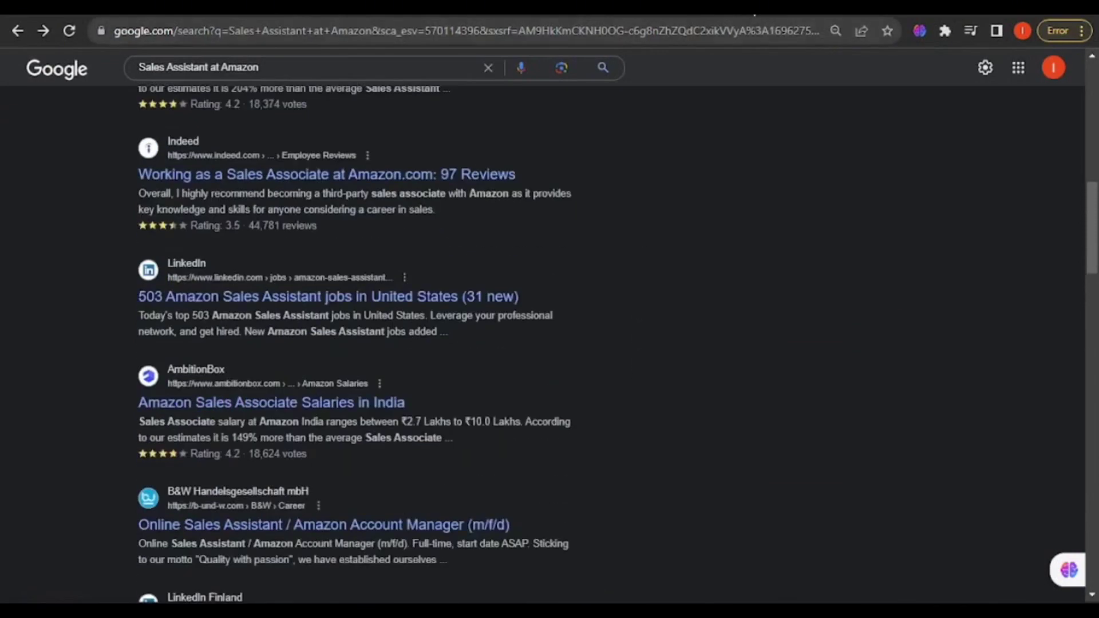
scroll(455, 160, down, 5)
scroll(396, 230, down, 2)
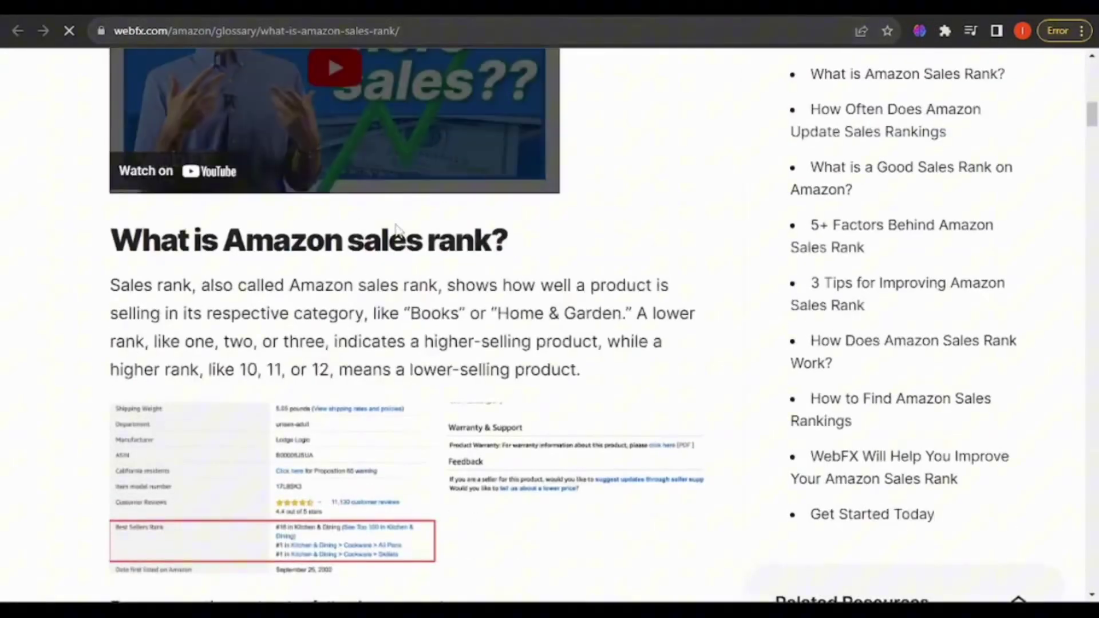
key(alt+Left)
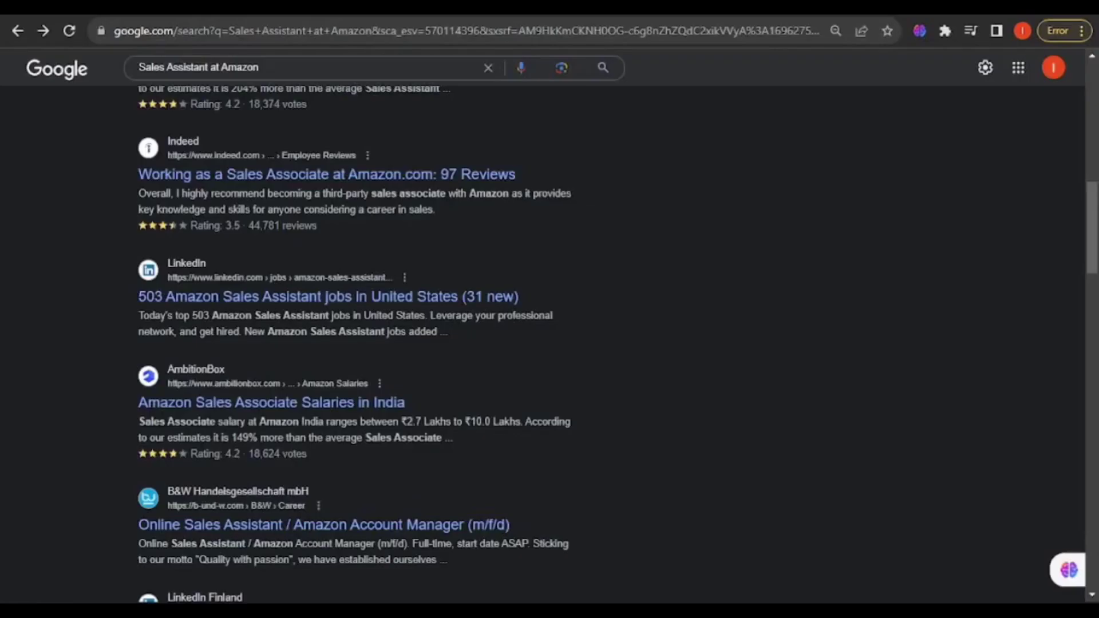
scroll(333, 200, up, 4)
scroll(330, 193, up, 3)
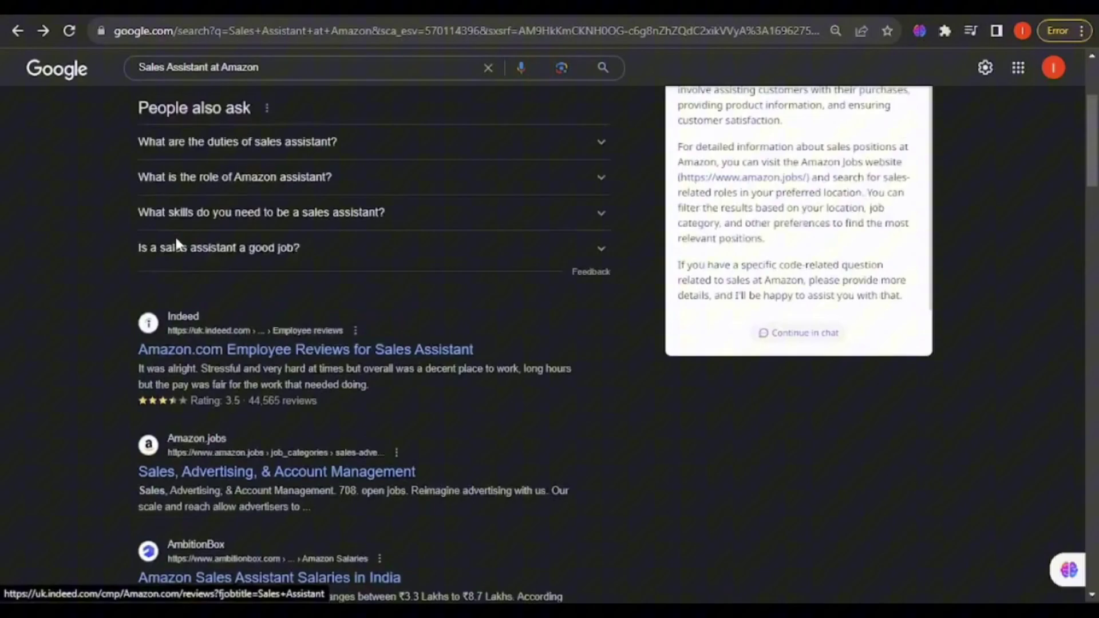
scroll(175, 235, up, 3)
Reopen the WebFX sales-rank article and highlight the phrase 'Sales rank' in its definition.
key(alt+Right)
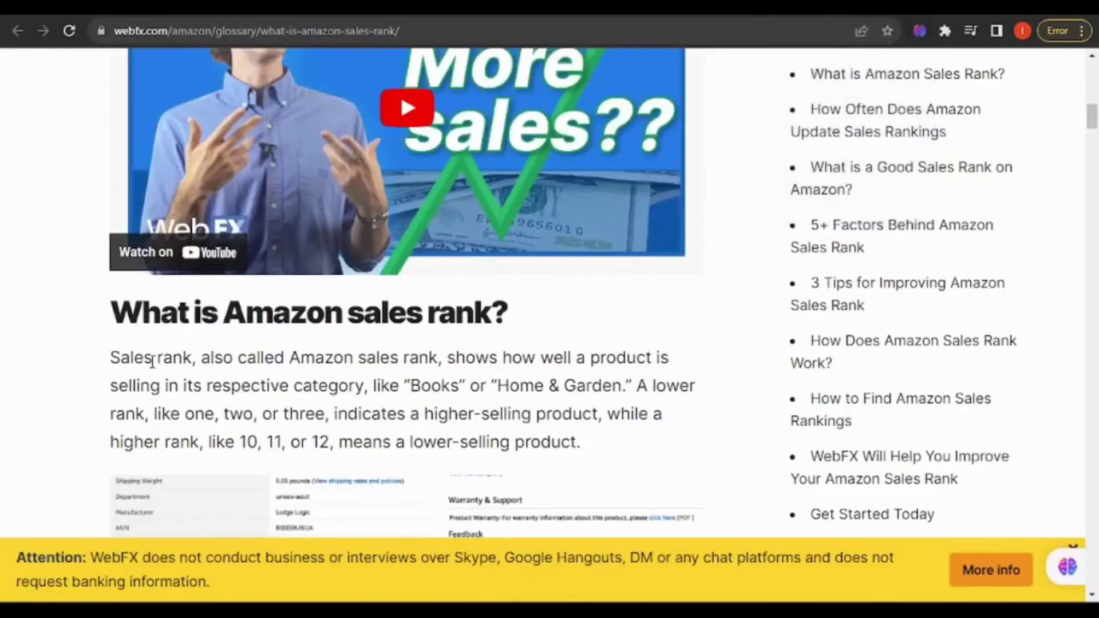
drag(108, 358, 177, 361)
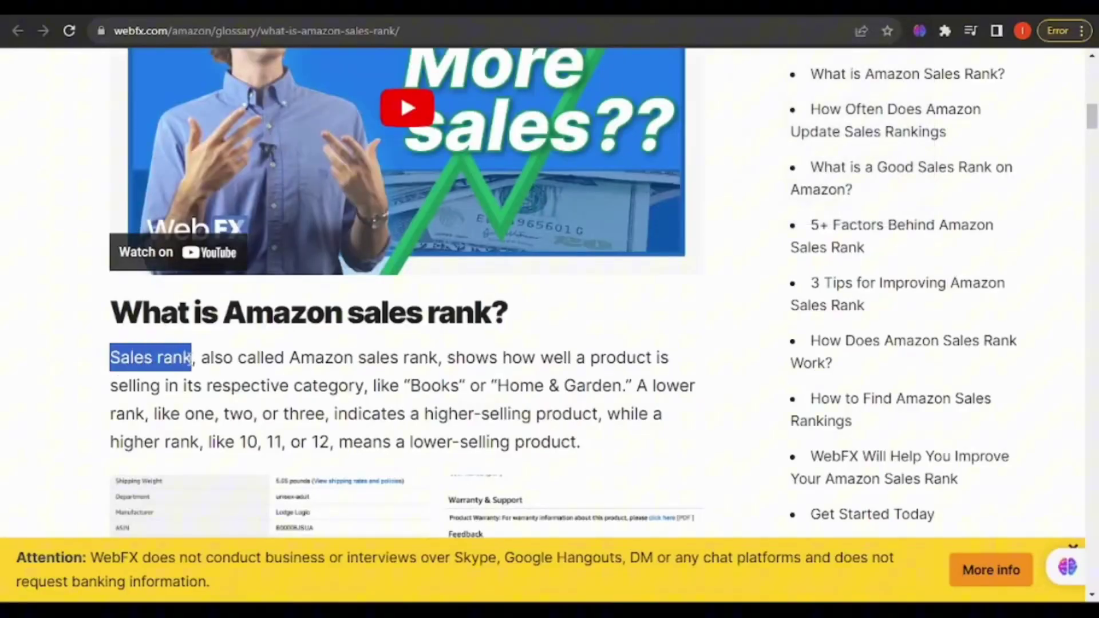
click(219, 314)
double_click(284, 312)
click(461, 196)
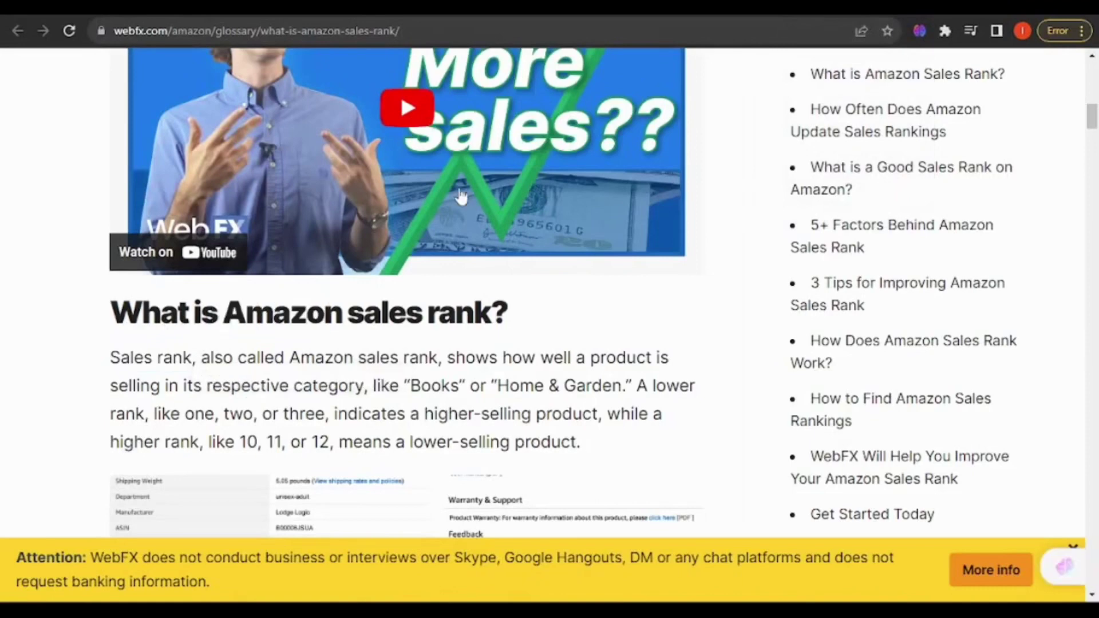
On the Seller Assistant BSR article, highlight the BSR calculation sentence and key metrics, zooming in twice.
click(778, 15)
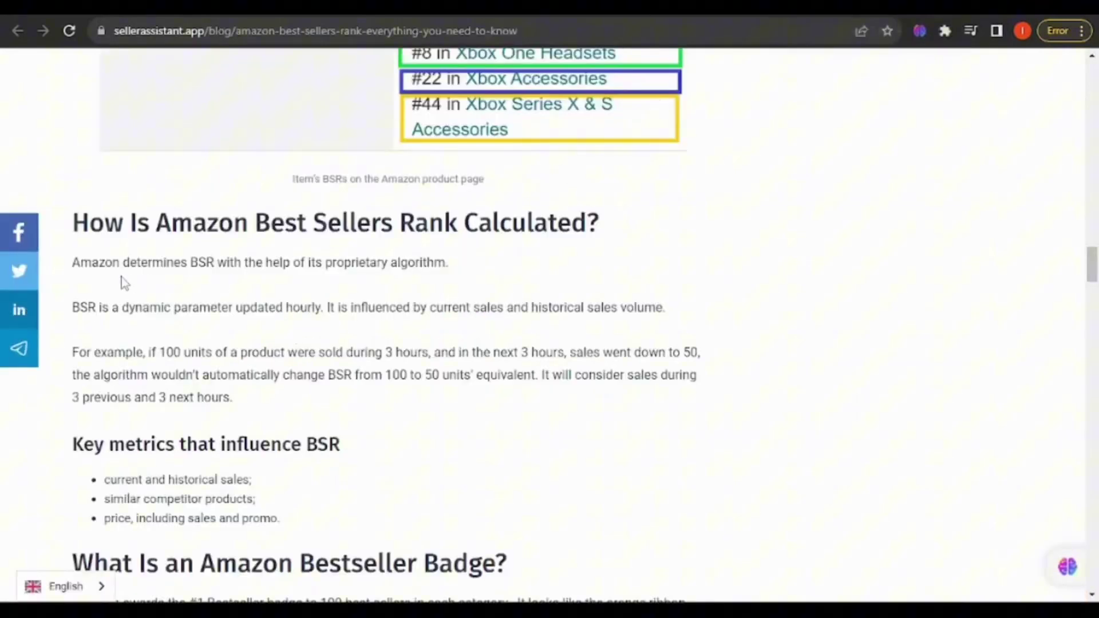
drag(72, 262, 404, 262)
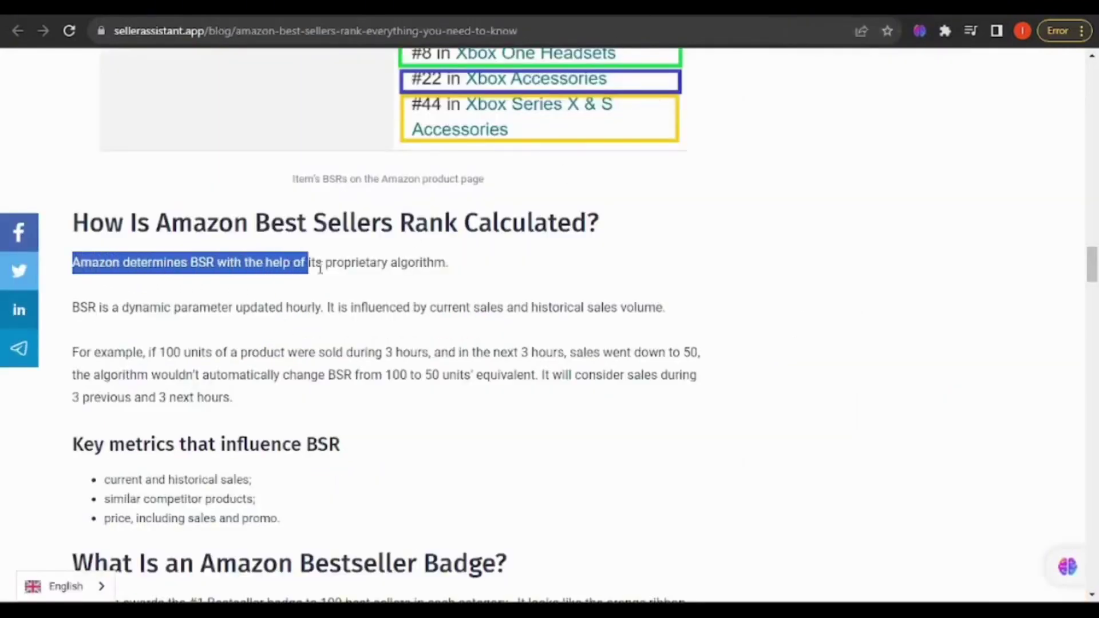
scroll(455, 272, down, 2)
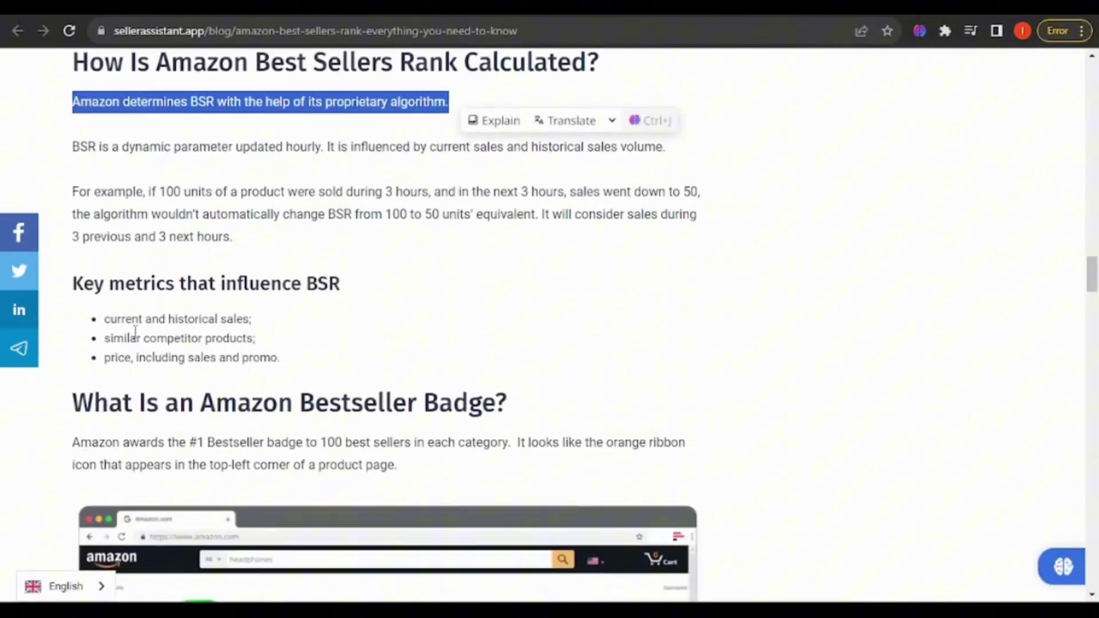
drag(101, 319, 208, 357)
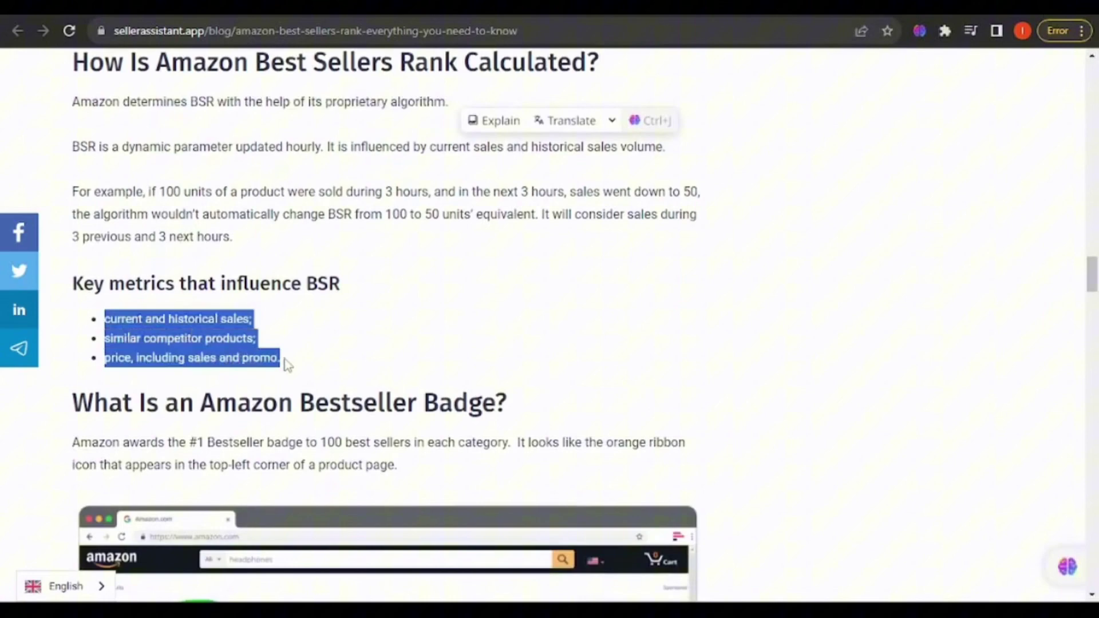
key(ctrl+plus)
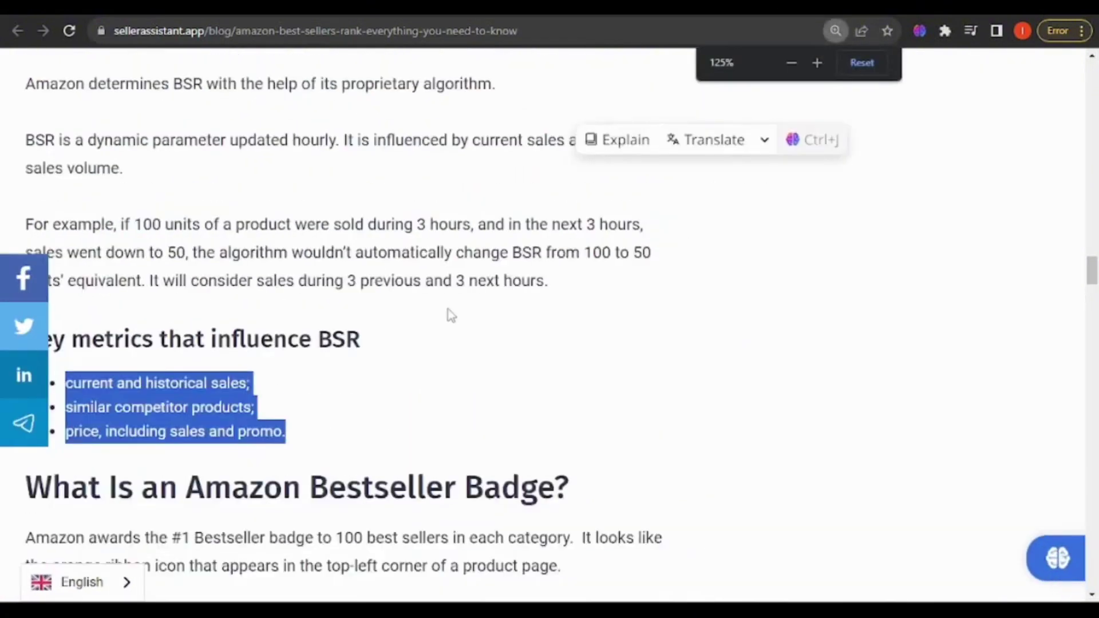
key(ctrl+plus)
scroll(449, 322, down, 1)
scroll(449, 322, down, 2)
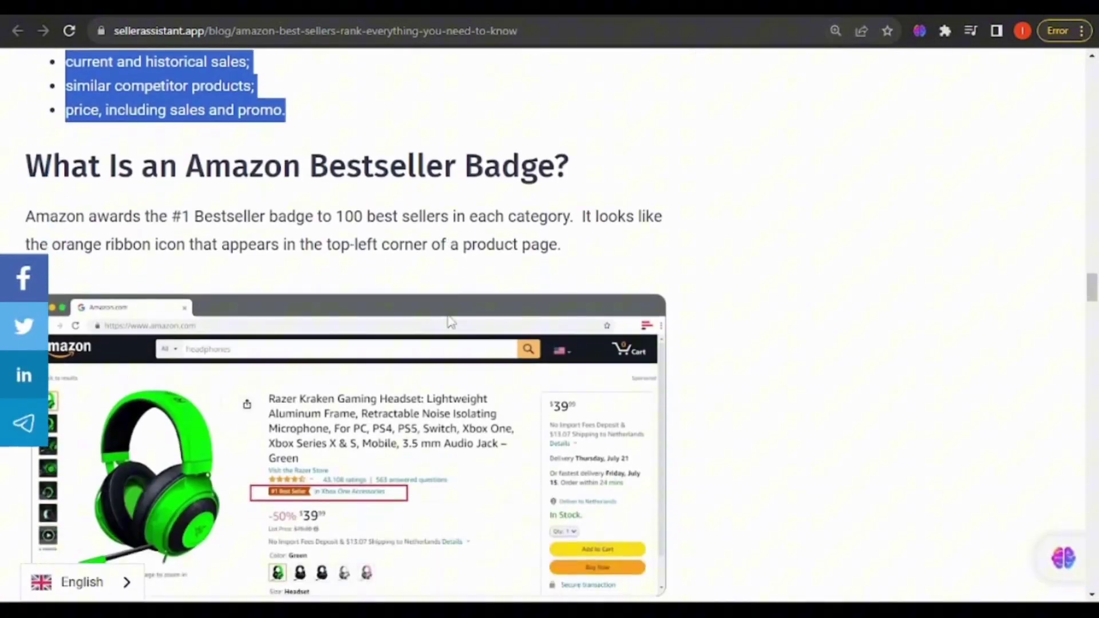
scroll(449, 322, down, 2)
scroll(449, 321, down, 2)
scroll(449, 322, down, 1)
scroll(450, 321, up, 3)
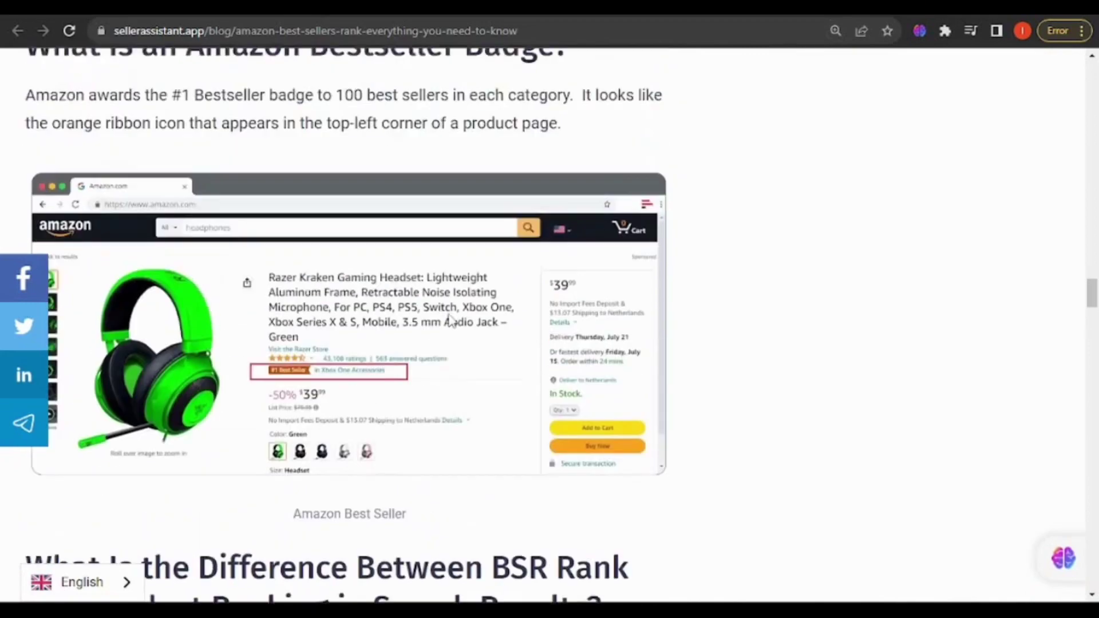
scroll(449, 322, up, 3)
scroll(451, 319, down, 5)
scroll(451, 320, down, 4)
scroll(451, 320, down, 3)
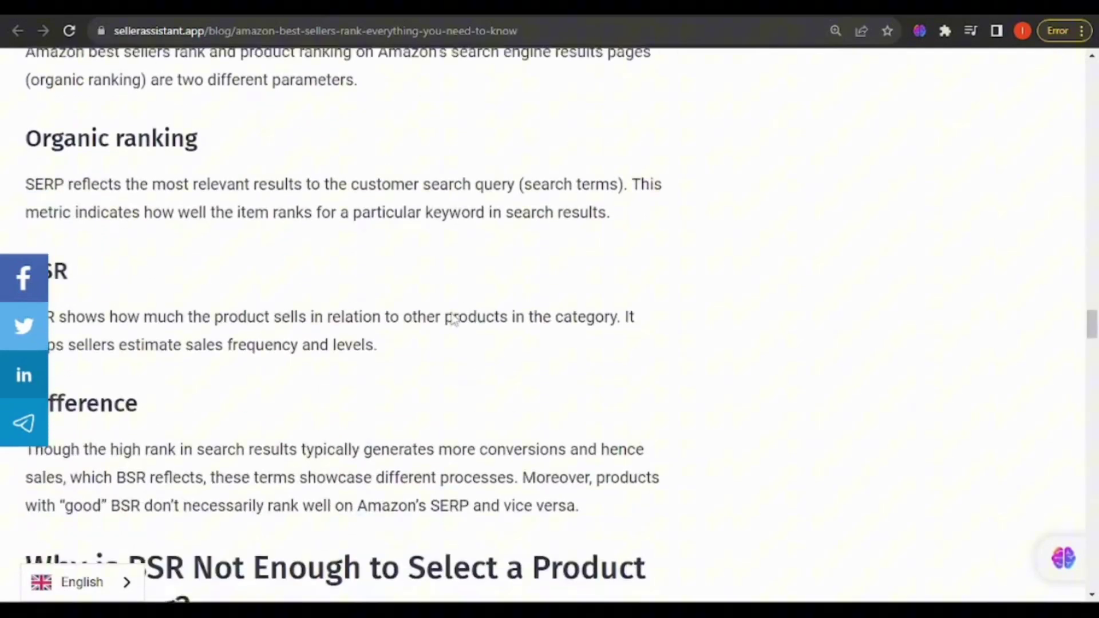
scroll(451, 319, down, 3)
scroll(453, 319, down, 1)
scroll(451, 314, down, 1)
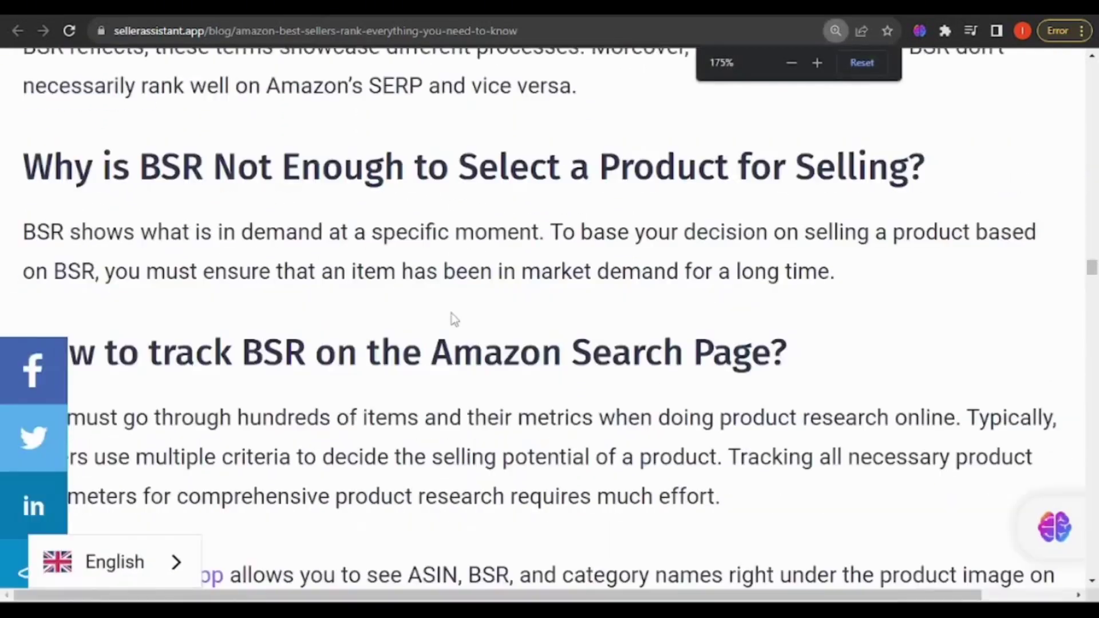
scroll(452, 314, down, 2)
scroll(451, 314, up, 2)
scroll(451, 318, up, 2)
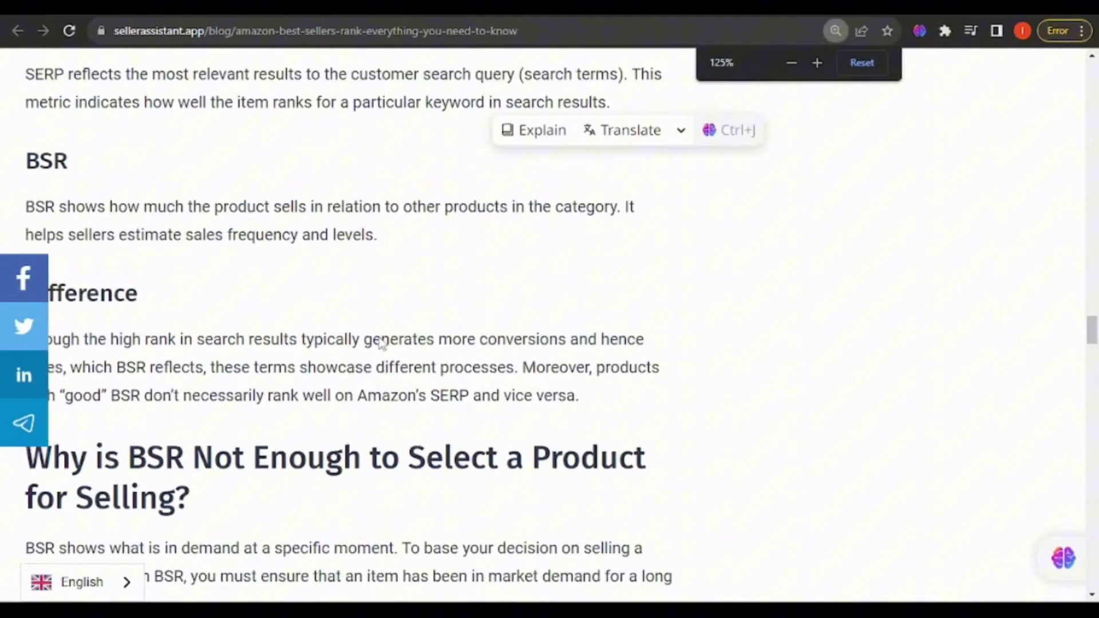
scroll(379, 338, up, 5)
scroll(379, 338, up, 3)
scroll(379, 338, up, 3)
scroll(381, 337, up, 2)
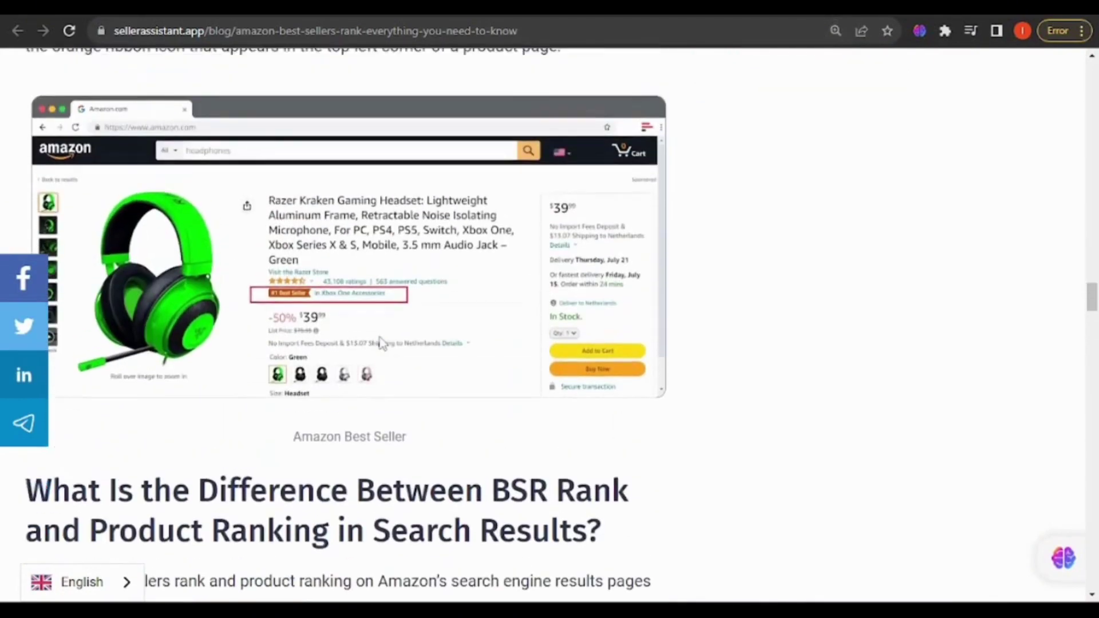
scroll(380, 337, up, 2)
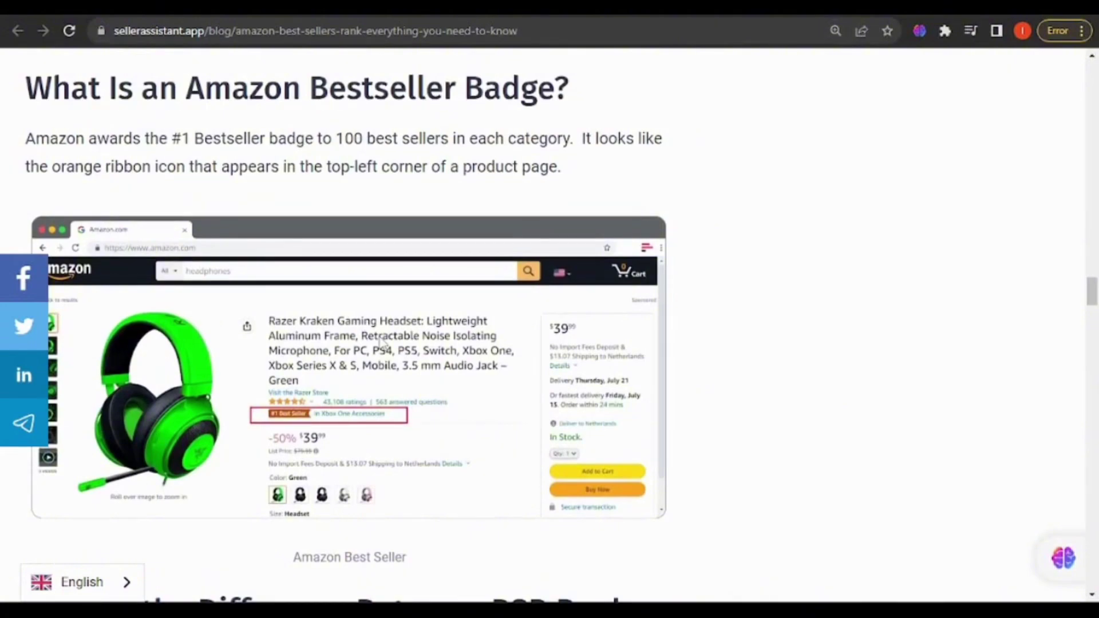
scroll(380, 339, up, 3)
scroll(379, 339, up, 3)
scroll(382, 343, up, 3)
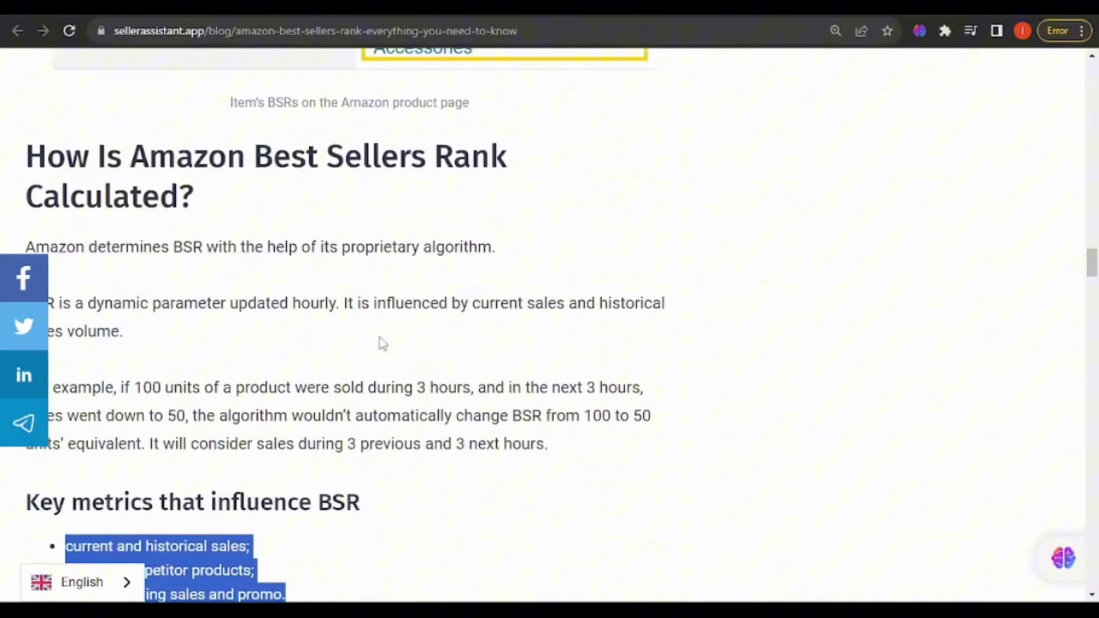
scroll(383, 344, up, 2)
scroll(430, 305, up, 1)
scroll(430, 305, down, 1)
scroll(424, 315, down, 2)
scroll(601, 275, down, 1)
scroll(585, 296, down, 1)
scroll(584, 297, down, 2)
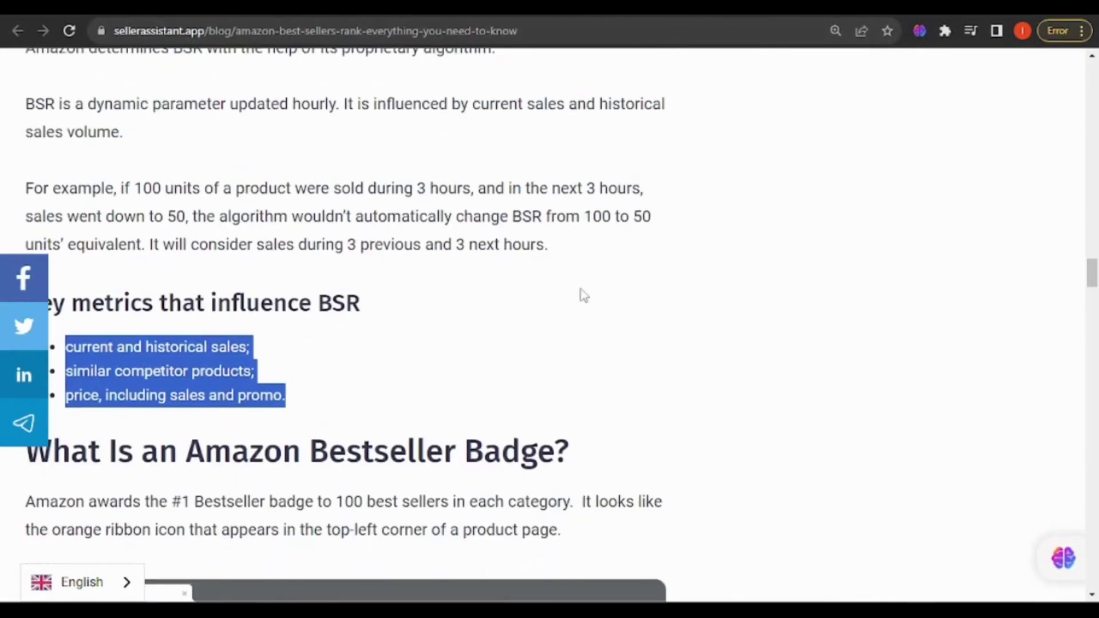
scroll(584, 296, up, 3)
scroll(584, 296, up, 3)
scroll(584, 297, up, 2)
scroll(585, 296, up, 2)
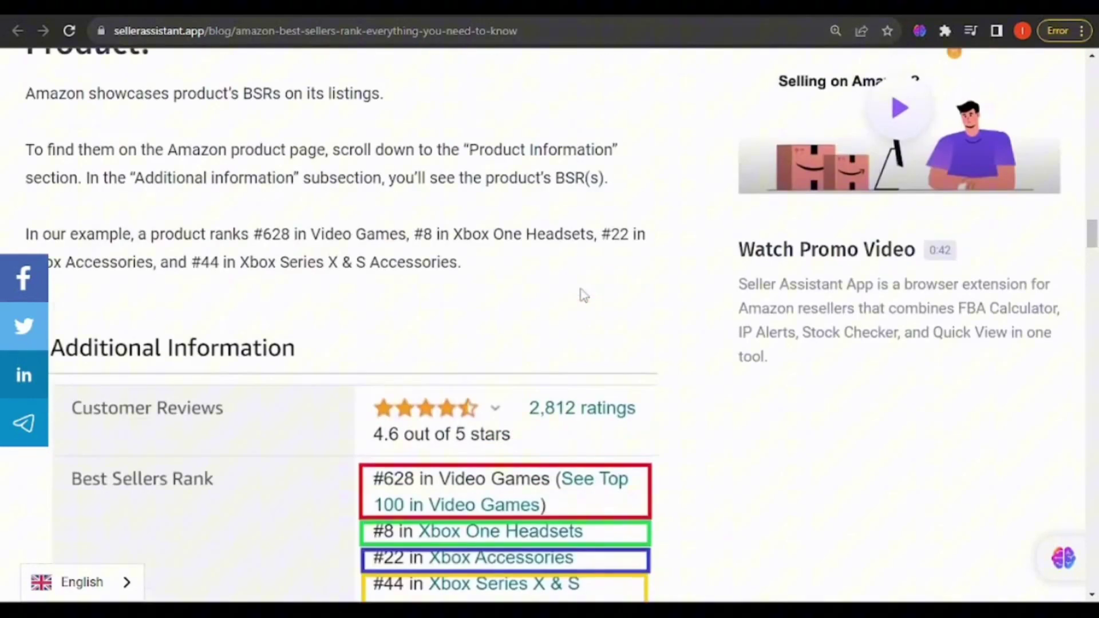
scroll(584, 296, up, 3)
scroll(584, 296, up, 3)
scroll(584, 296, up, 2)
scroll(585, 296, up, 2)
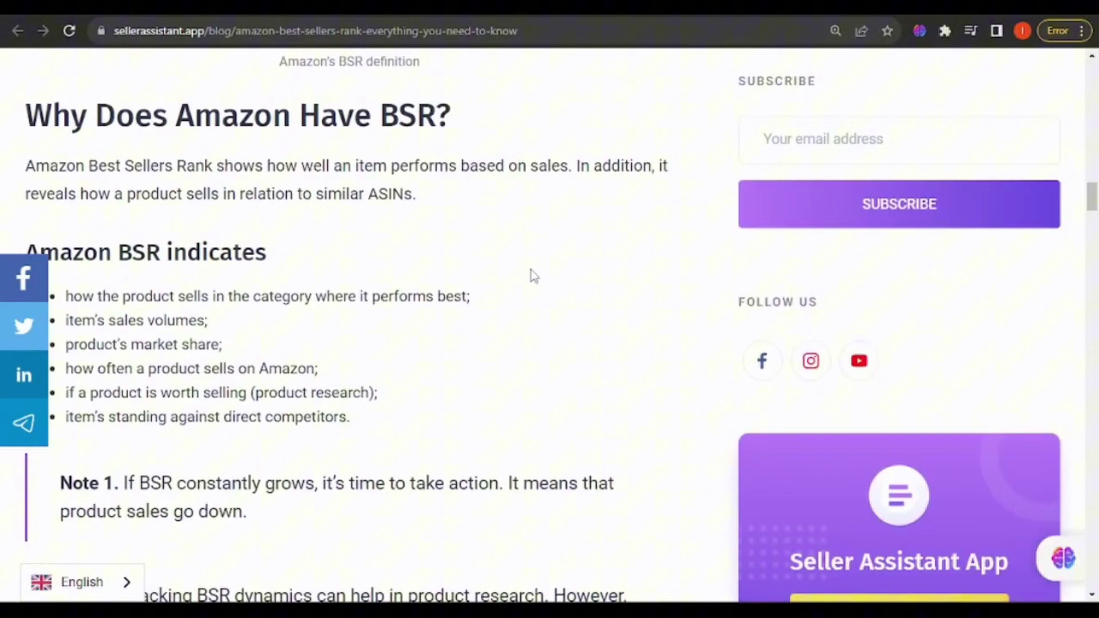
scroll(530, 275, up, 3)
scroll(531, 275, up, 2)
scroll(530, 275, up, 3)
scroll(530, 275, up, 2)
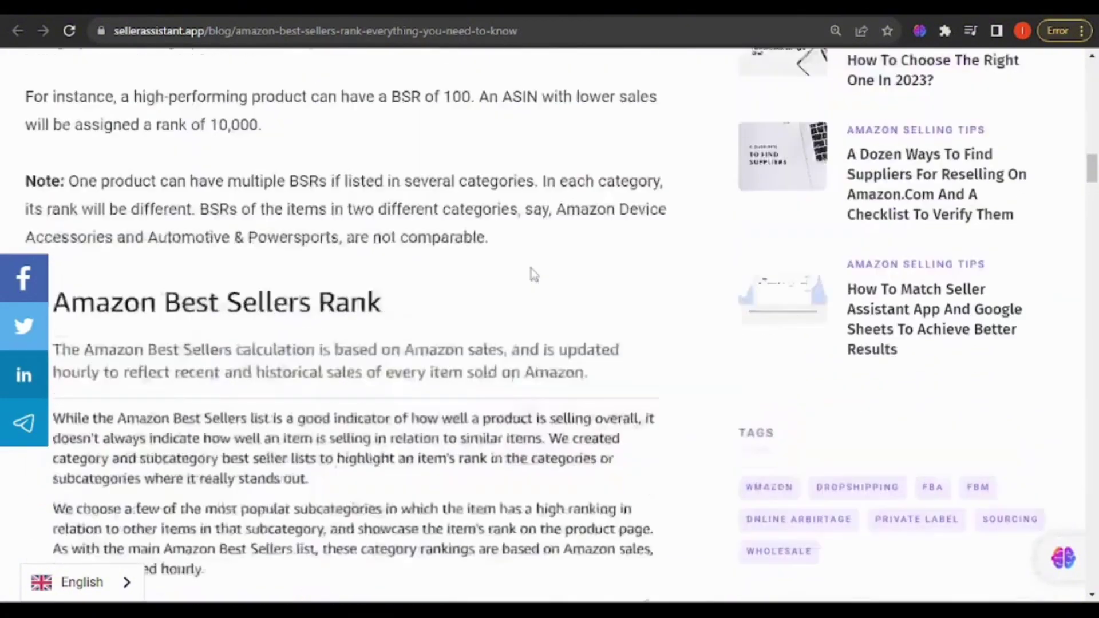
scroll(531, 275, up, 3)
scroll(531, 275, up, 3)
scroll(531, 274, up, 2)
scroll(531, 276, up, 1)
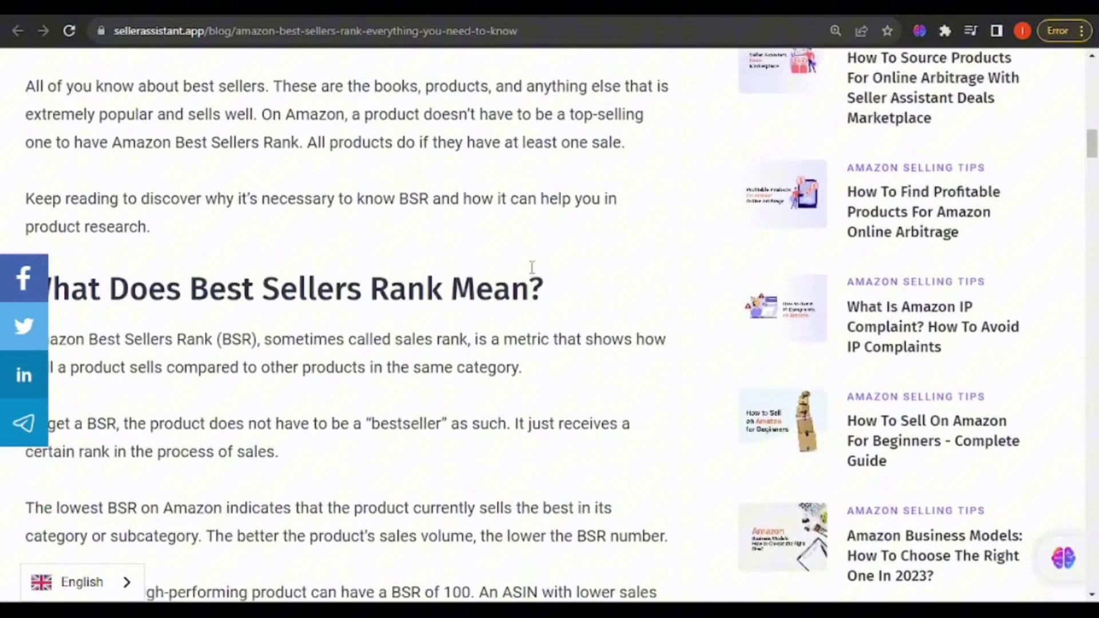
scroll(531, 274, up, 1)
scroll(531, 273, down, 2)
scroll(531, 274, up, 1)
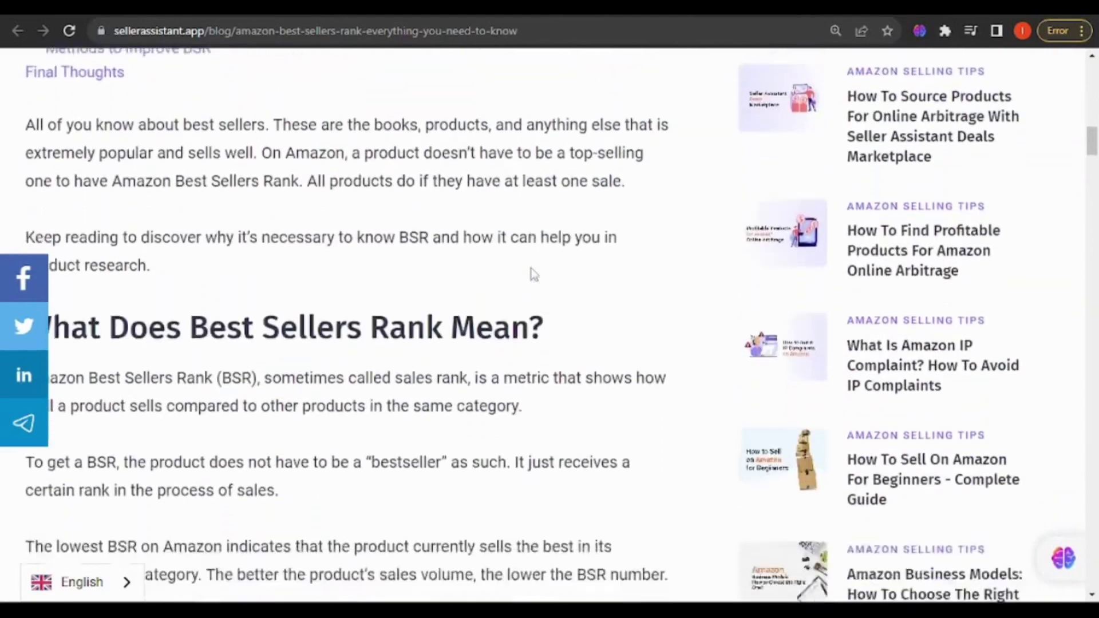
scroll(531, 274, down, 2)
scroll(531, 273, down, 4)
scroll(530, 274, down, 2)
scroll(479, 275, down, 3)
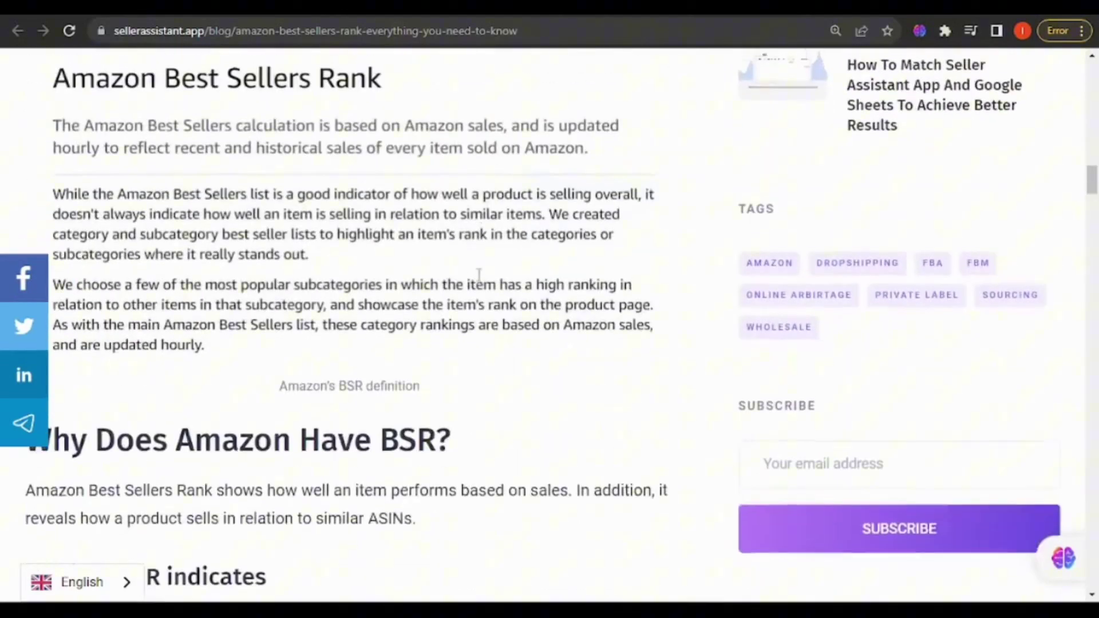
scroll(479, 275, down, 3)
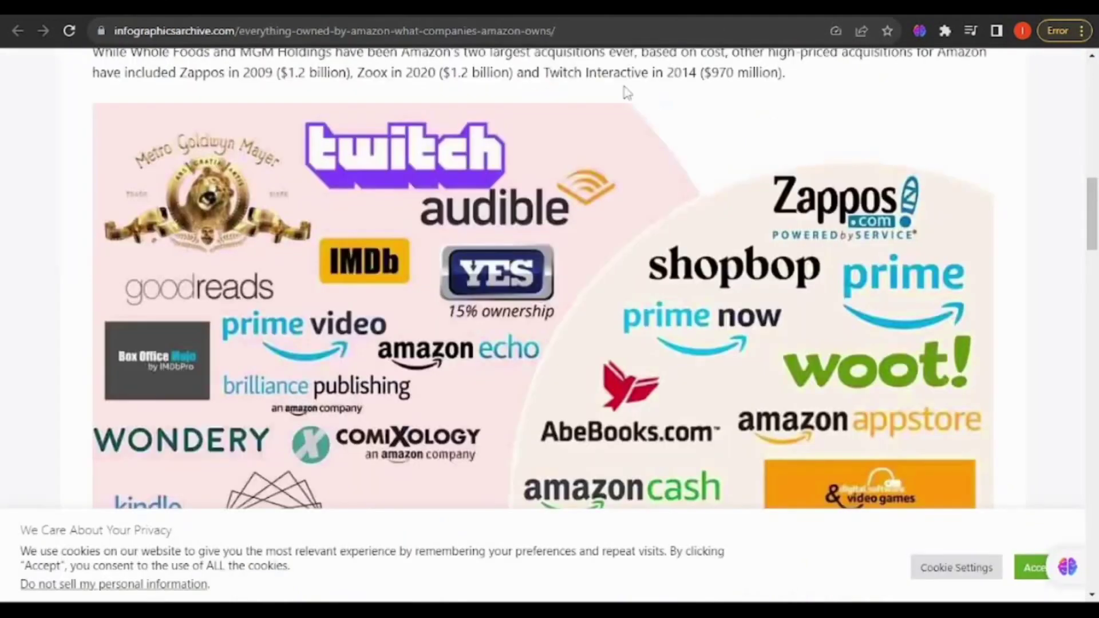
scroll(505, 206, up, 3)
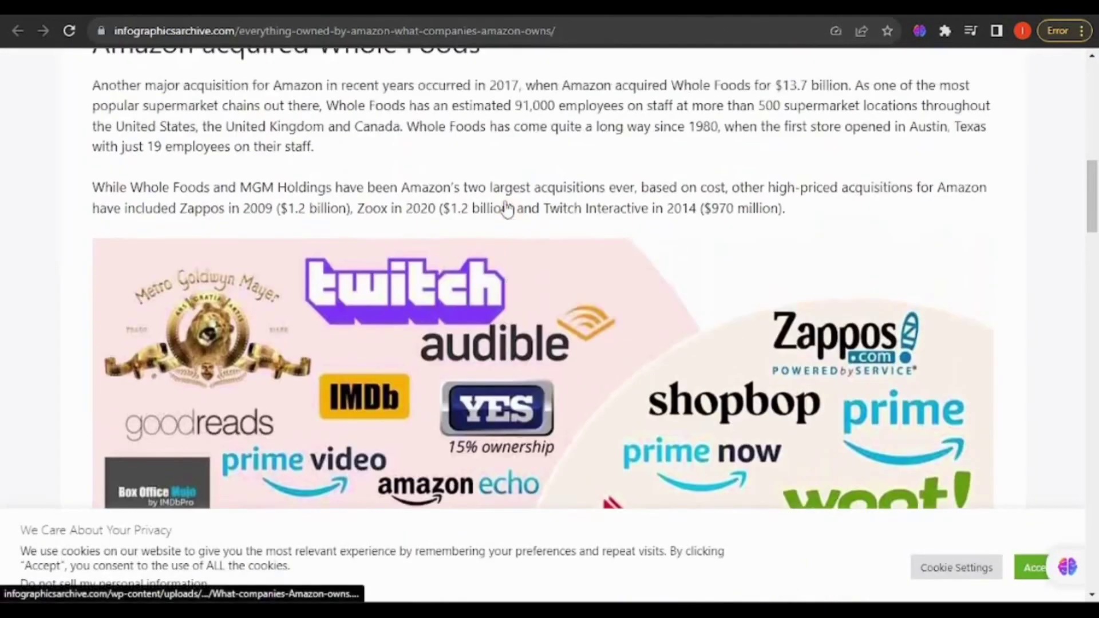
scroll(505, 207, up, 4)
scroll(505, 207, up, 2)
scroll(505, 206, up, 4)
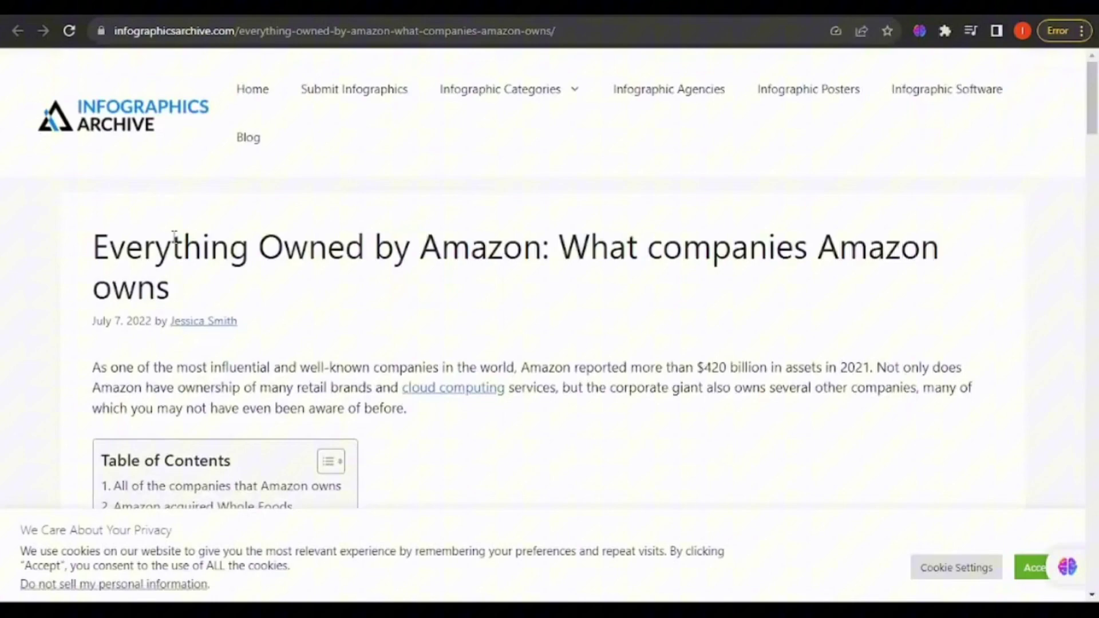
Highlight the title of the Everything Owned by Amazon infographic article.
drag(95, 248, 194, 304)
scroll(429, 301, down, 3)
scroll(429, 301, down, 5)
scroll(510, 249, down, 6)
scroll(512, 250, down, 2)
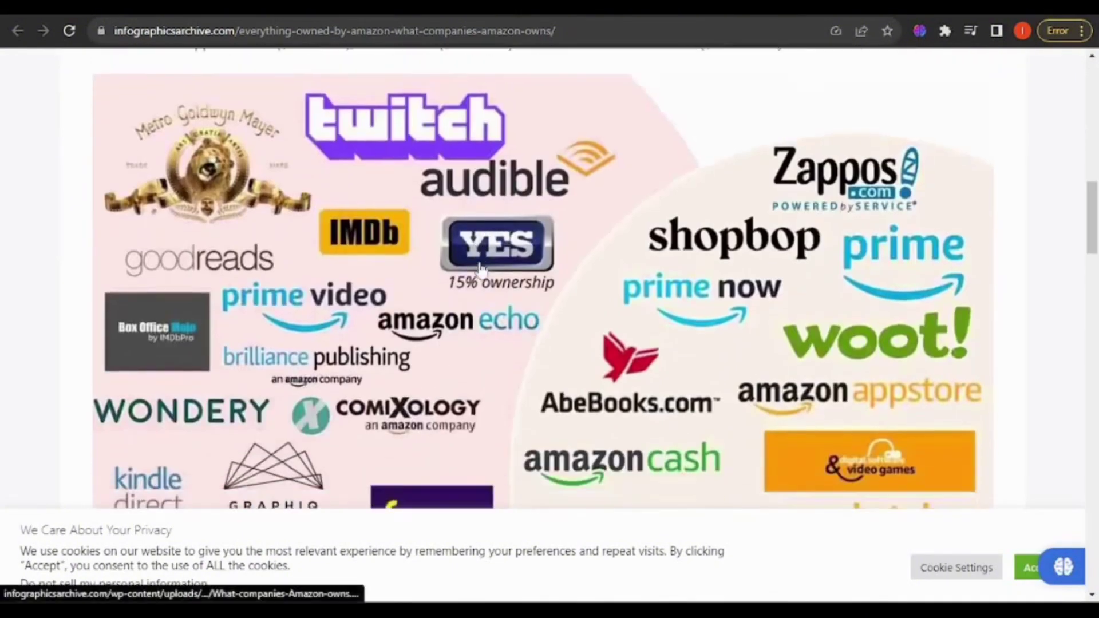
scroll(510, 249, down, 2)
scroll(490, 258, down, 2)
scroll(483, 271, down, 2)
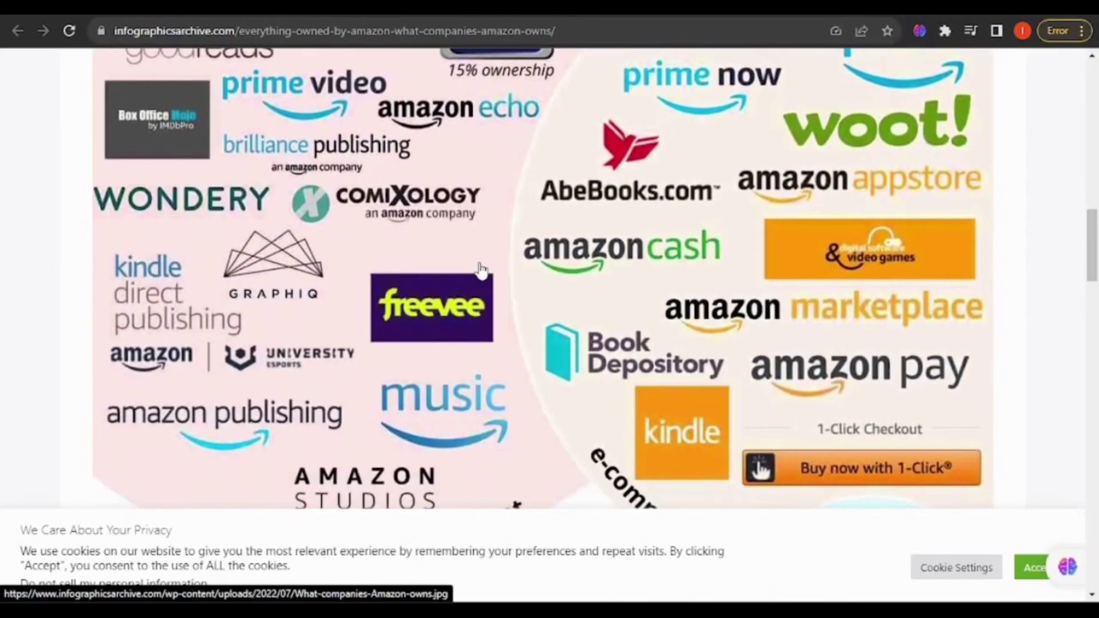
scroll(481, 271, down, 3)
scroll(481, 270, down, 1)
scroll(482, 271, down, 2)
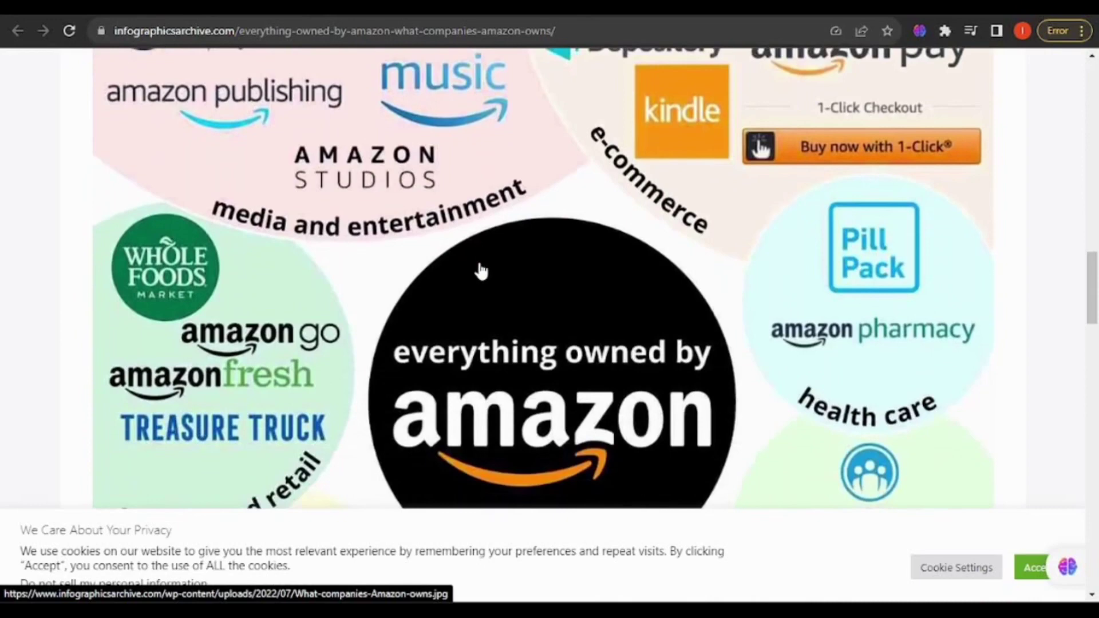
scroll(480, 271, down, 2)
scroll(482, 271, down, 2)
scroll(482, 271, down, 1)
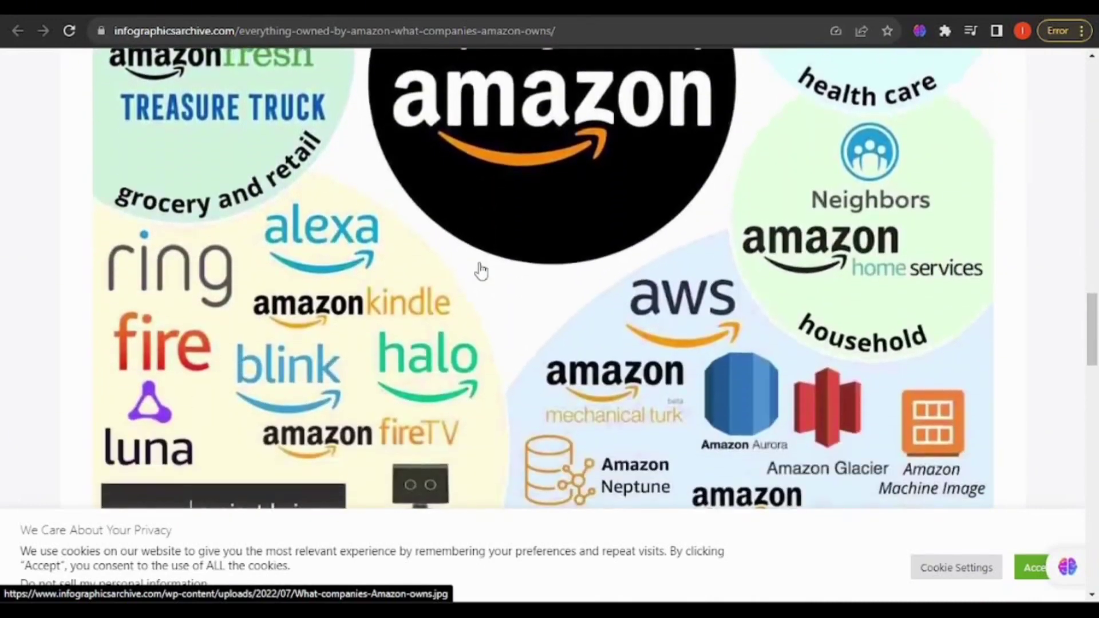
scroll(482, 271, down, 1)
scroll(481, 271, down, 1)
scroll(482, 270, down, 2)
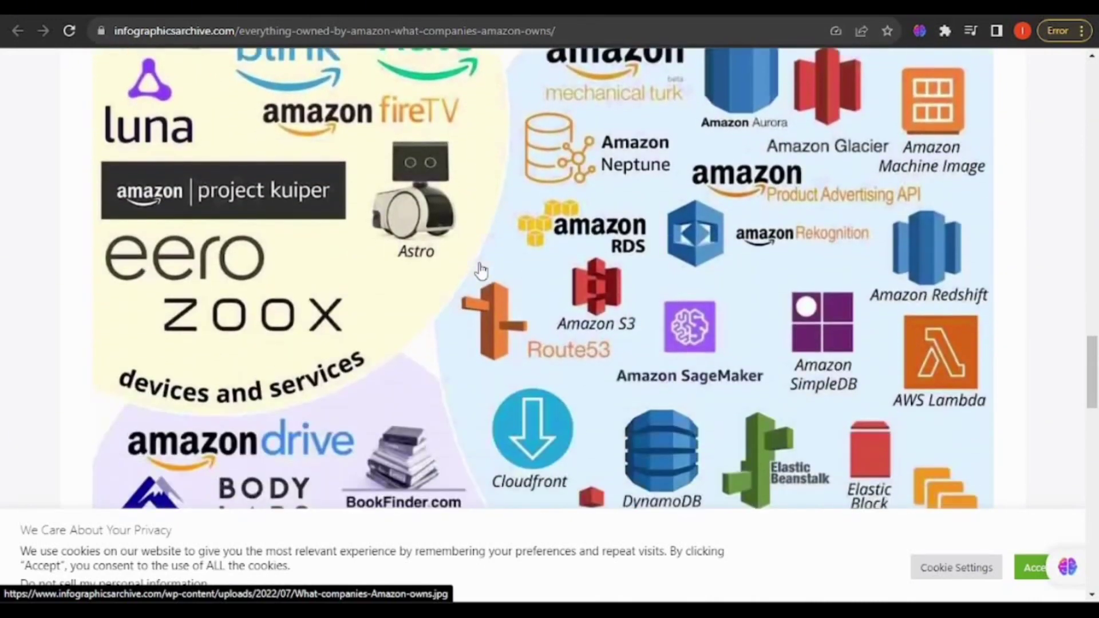
scroll(481, 271, down, 2)
scroll(481, 271, down, 2)
scroll(482, 270, down, 2)
scroll(481, 271, down, 1)
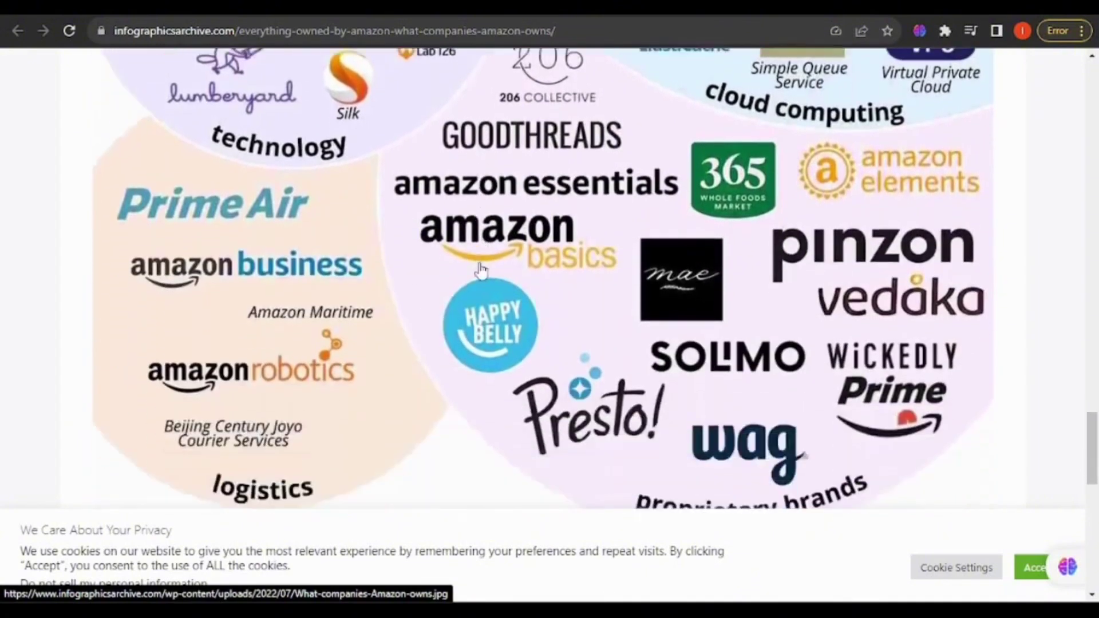
scroll(481, 270, down, 1)
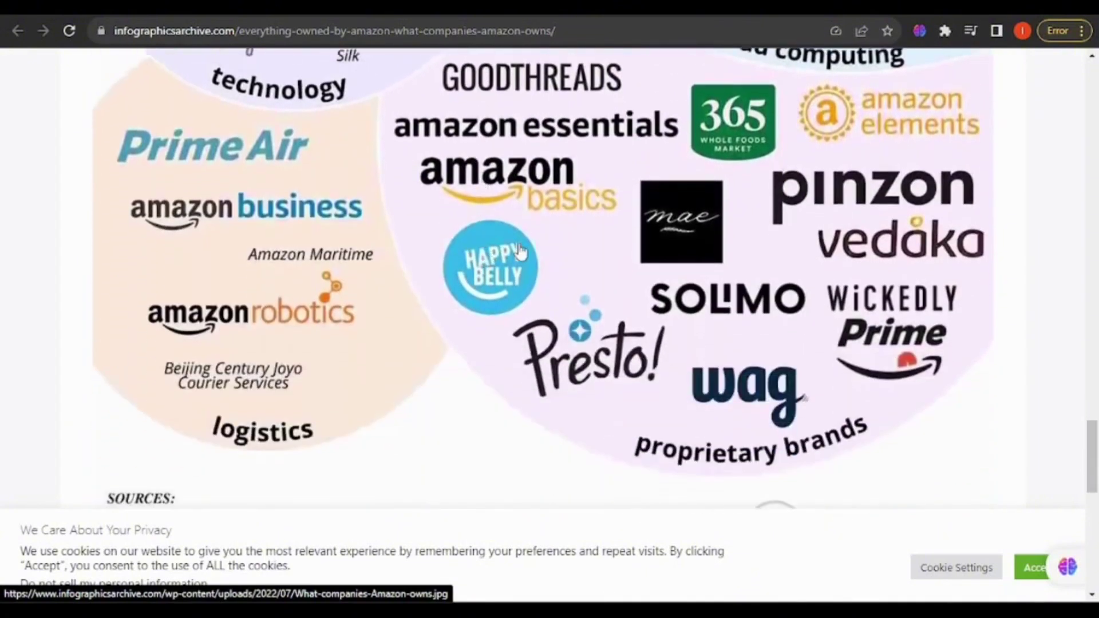
scroll(519, 251, down, 1)
scroll(520, 252, down, 1)
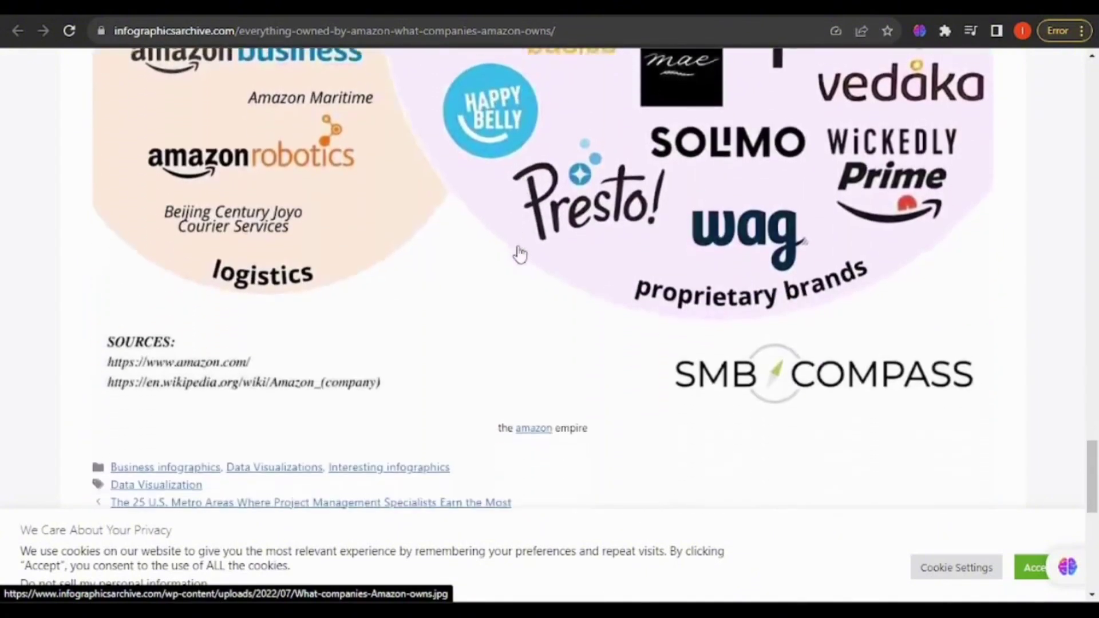
scroll(520, 252, down, 1)
scroll(519, 252, up, 3)
scroll(520, 251, up, 2)
scroll(519, 251, up, 2)
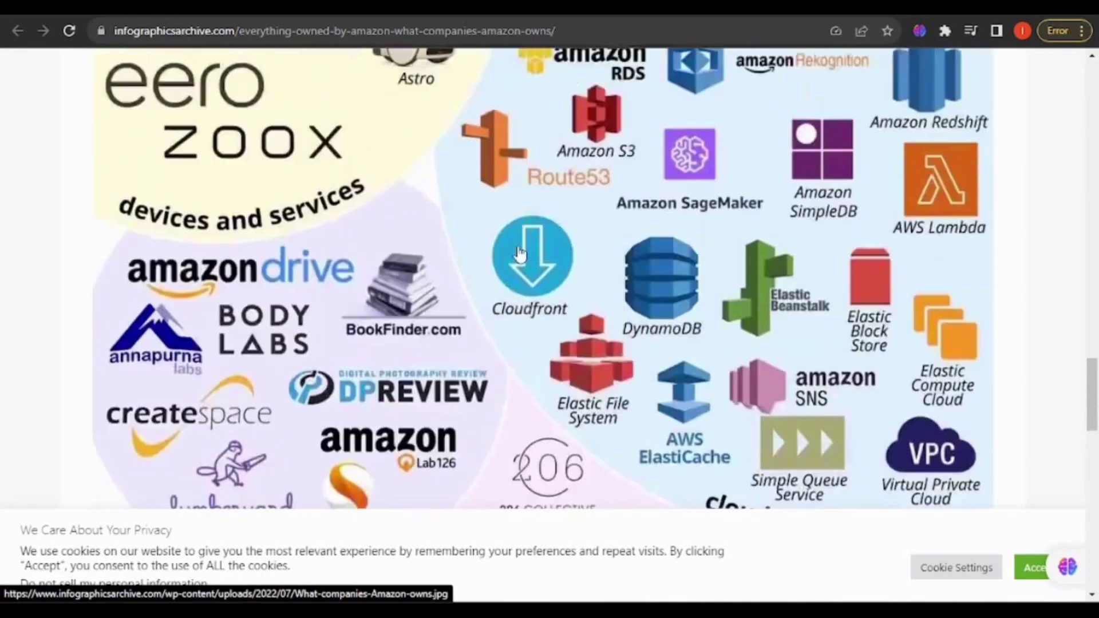
scroll(520, 252, up, 2)
scroll(520, 252, up, 2)
scroll(520, 252, up, 2)
scroll(520, 252, up, 2)
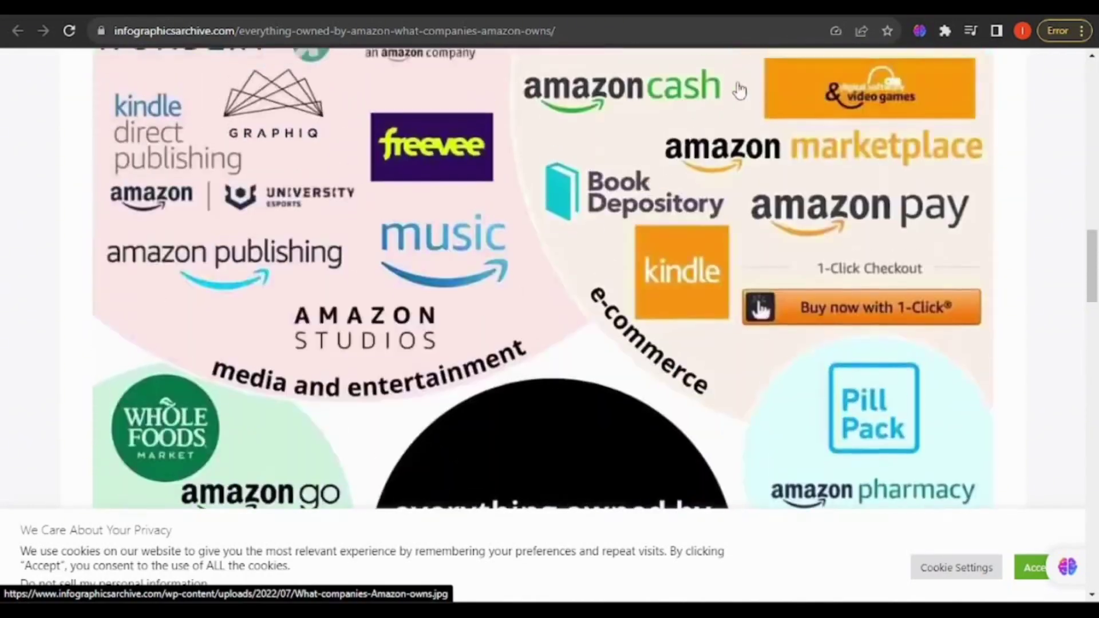
Go to the Seller Assistant App page and highlight its 'Powerful Amazon Product Research Tool' heading.
click(838, 13)
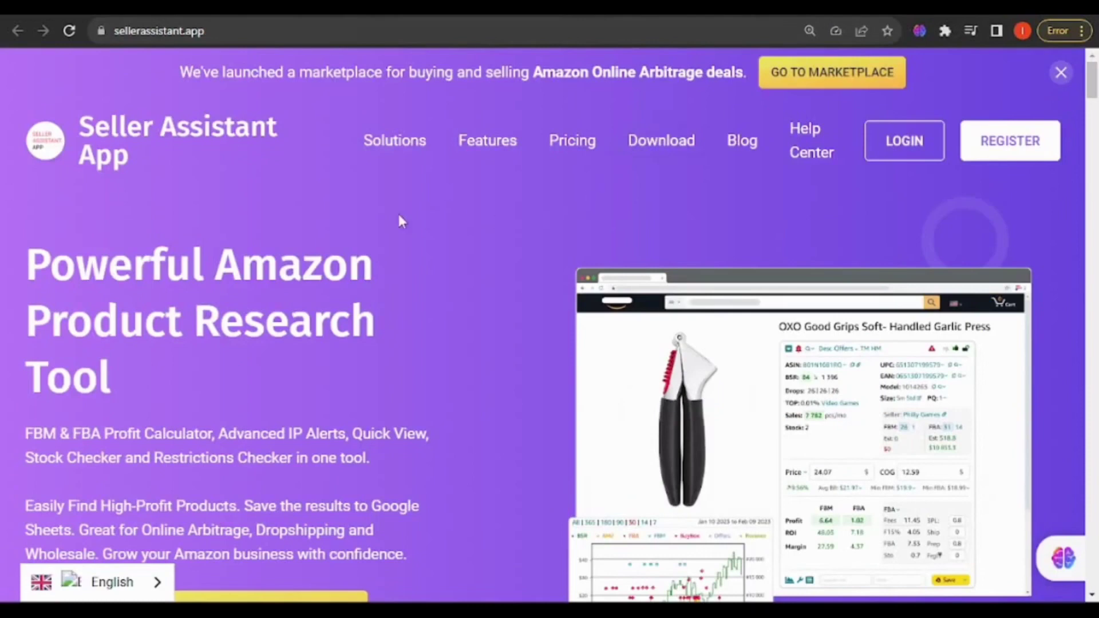
drag(23, 258, 79, 360)
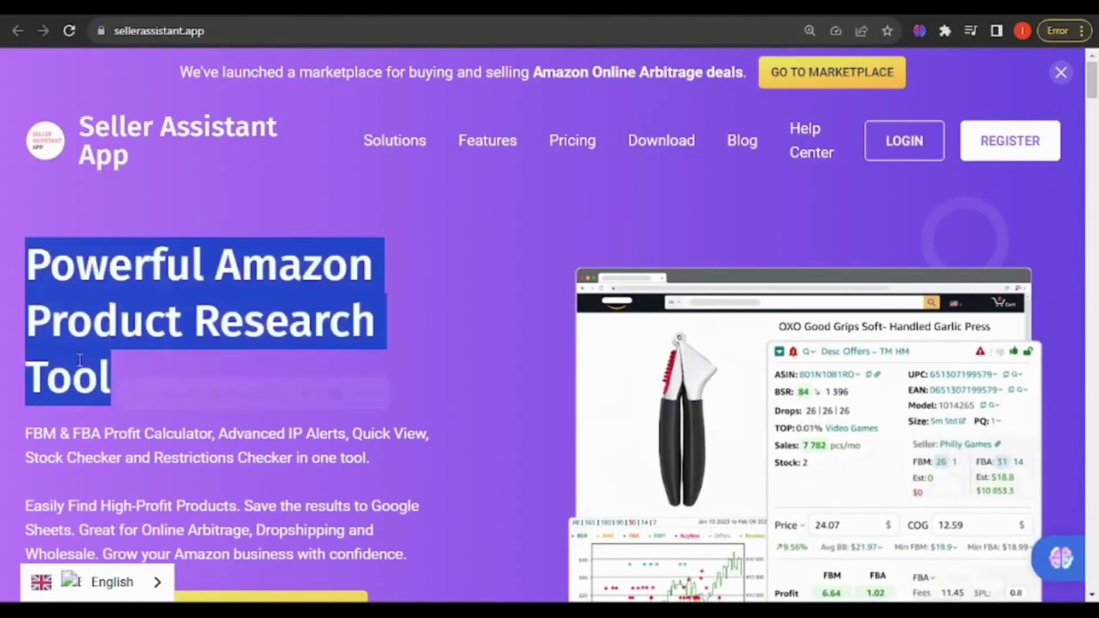
click(537, 335)
scroll(537, 336, down, 2)
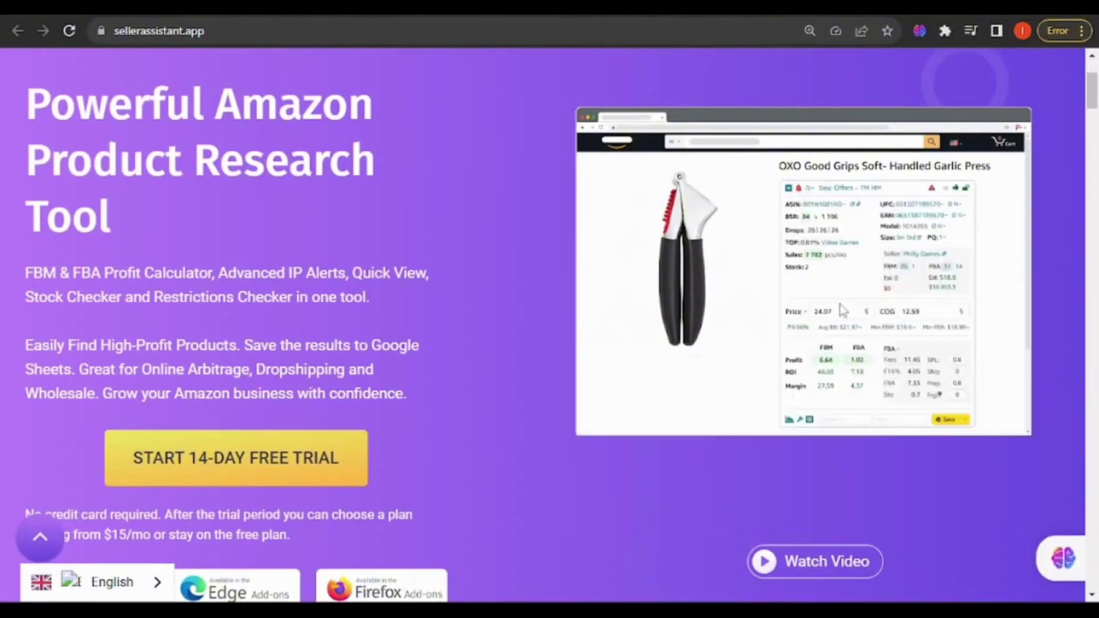
scroll(843, 311, up, 2)
scroll(842, 311, up, 1)
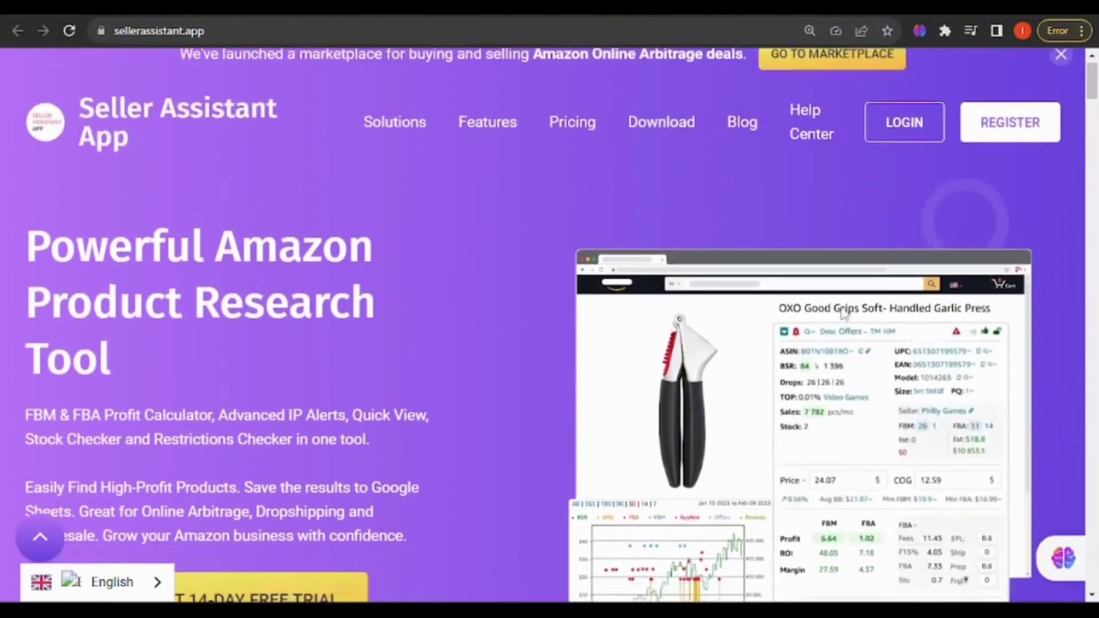
scroll(843, 313, down, 2)
scroll(842, 314, down, 1)
scroll(843, 313, down, 3)
scroll(842, 313, down, 3)
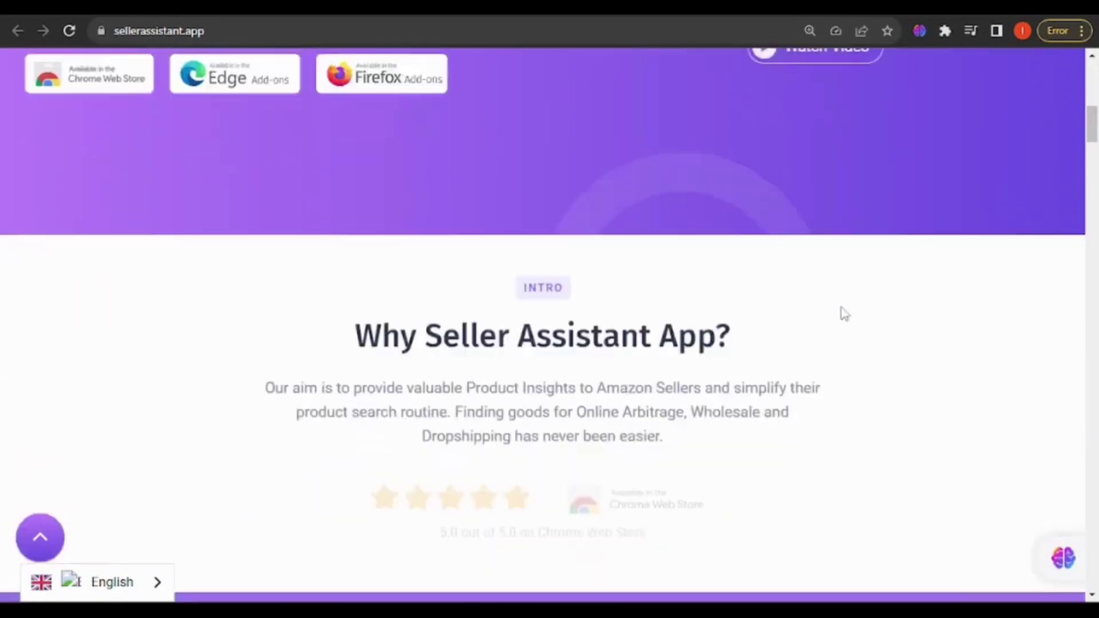
scroll(843, 314, up, 3)
scroll(843, 312, up, 3)
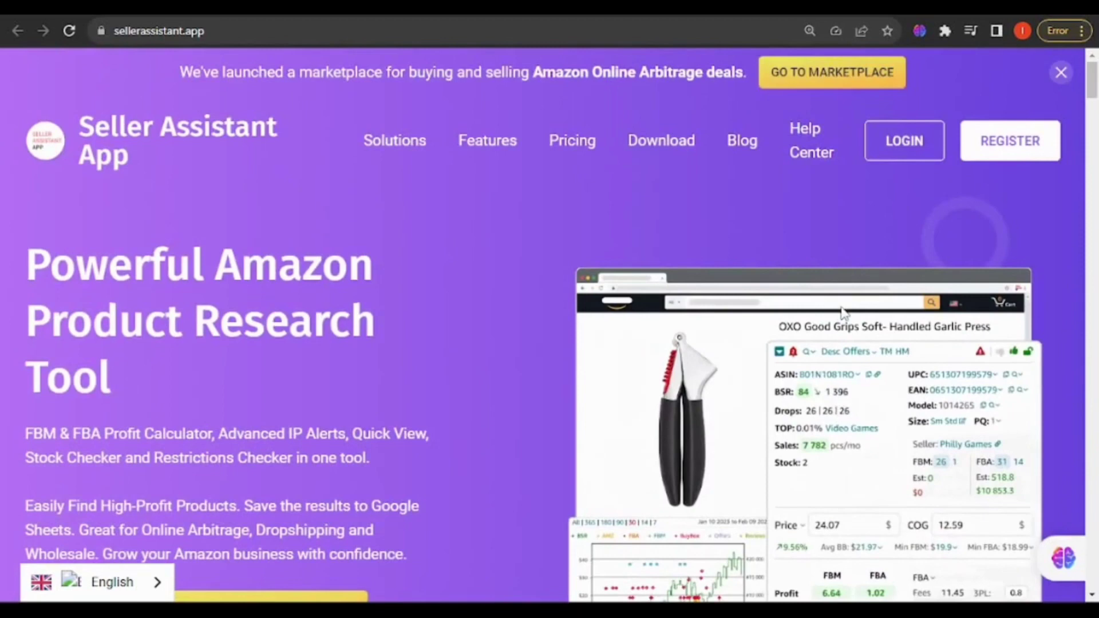
scroll(843, 312, down, 3)
scroll(843, 312, down, 3)
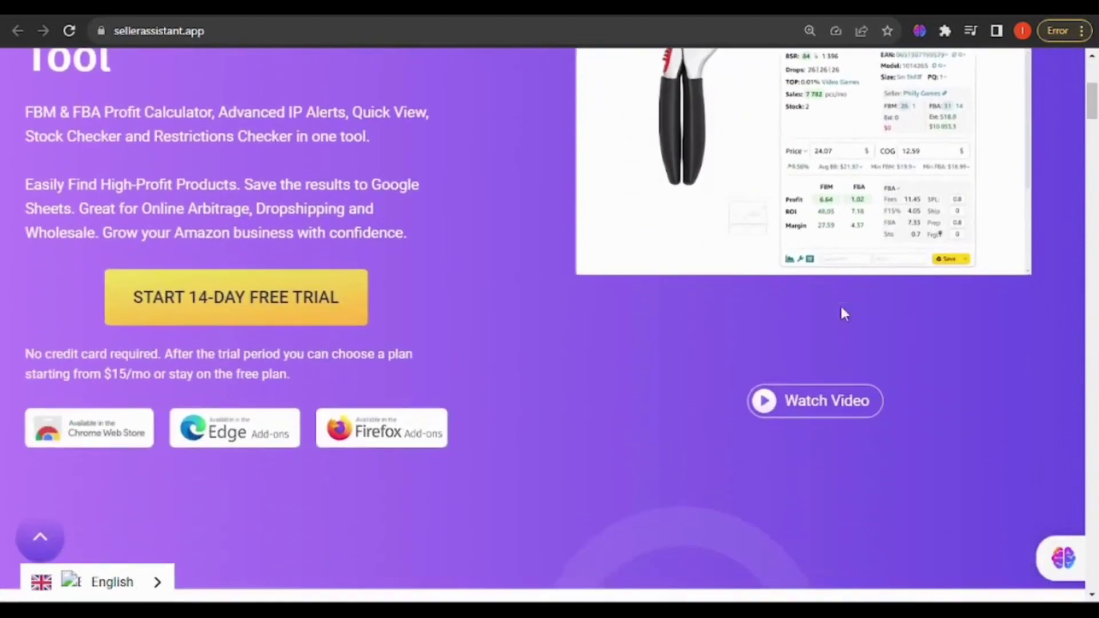
scroll(843, 312, down, 3)
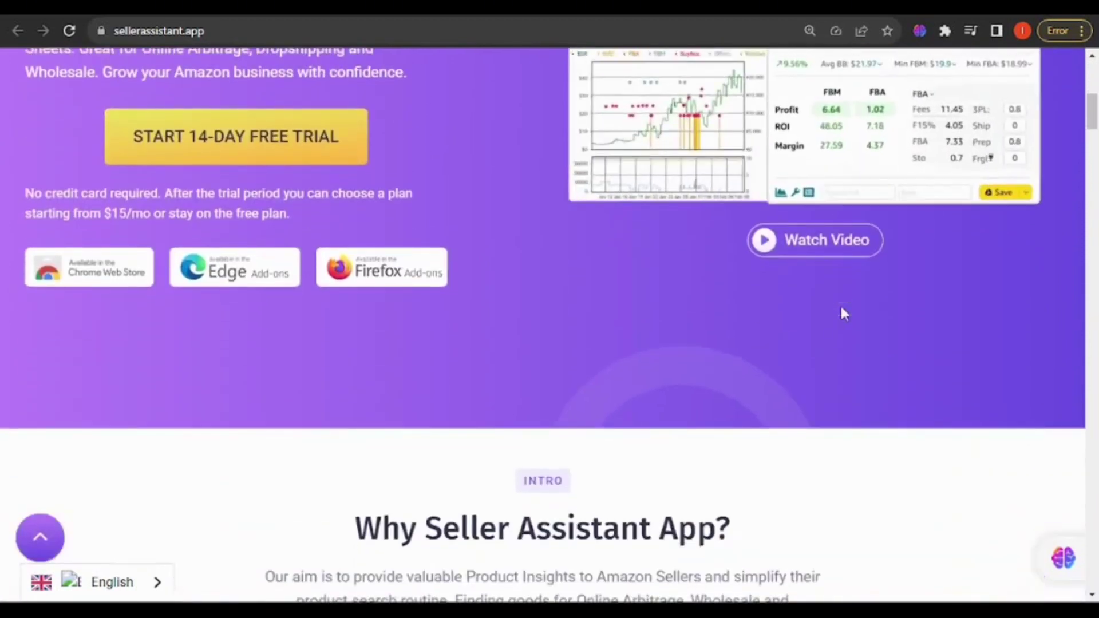
scroll(841, 306, down, 3)
scroll(841, 307, down, 2)
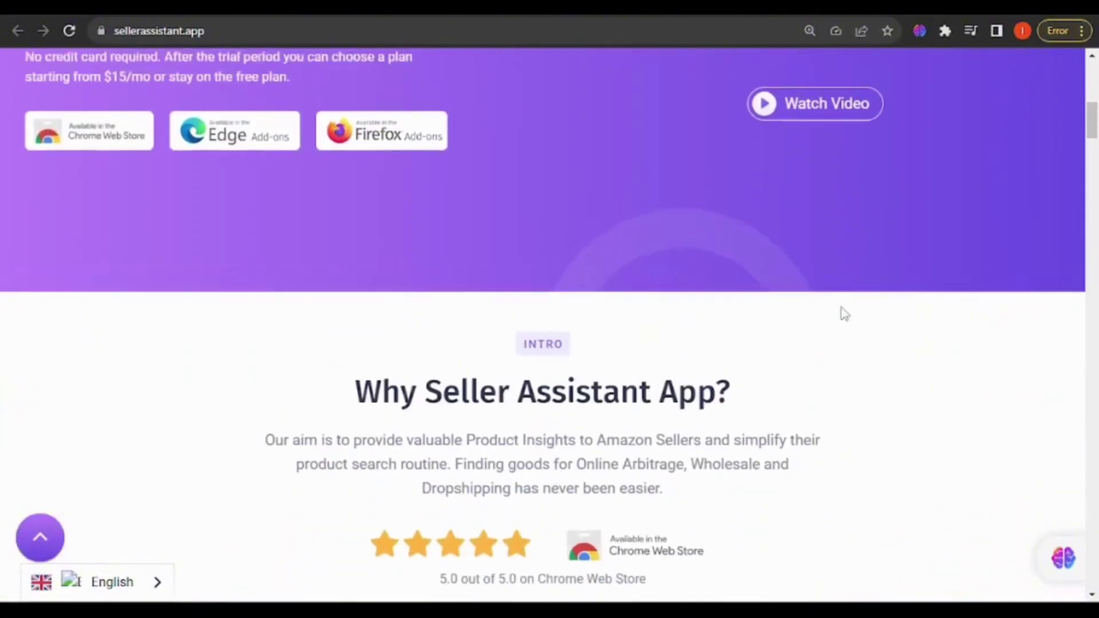
scroll(841, 307, up, 6)
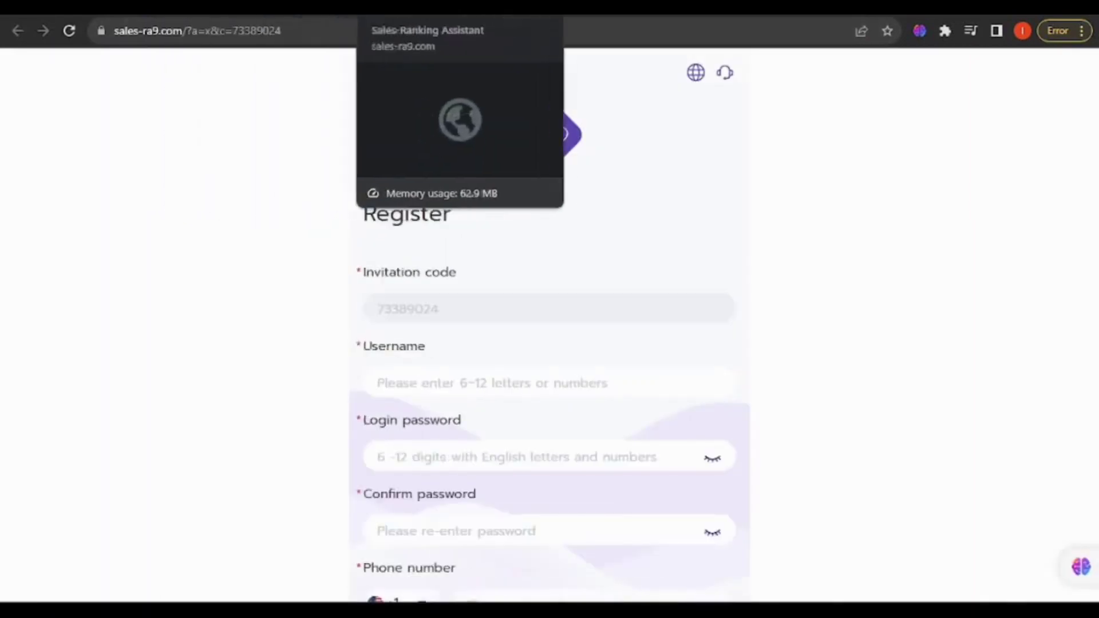
scroll(550, 344, down, 2)
Bring up the SRA - Sales-Ranking Assistant Facebook page.
click(413, 10)
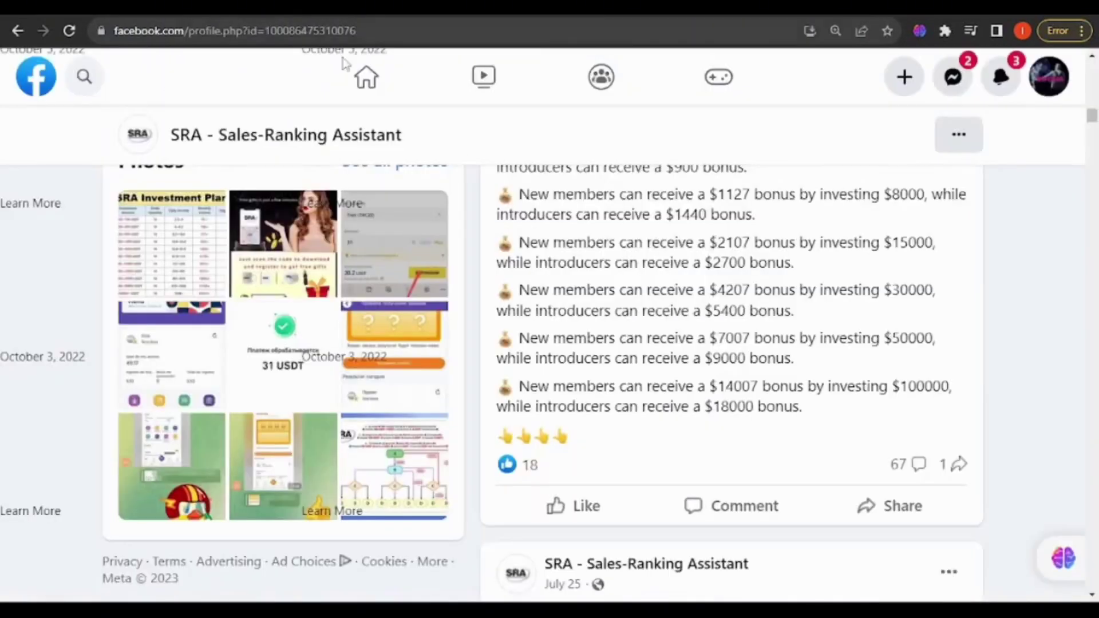
scroll(608, 344, up, 5)
scroll(609, 225, up, 4)
scroll(608, 225, up, 4)
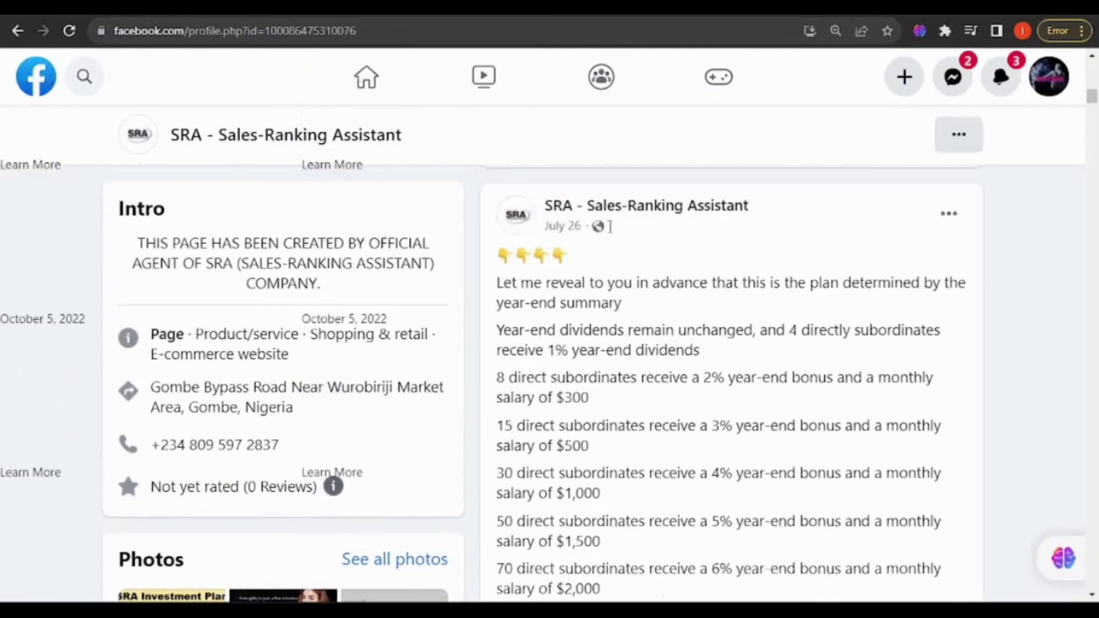
scroll(608, 225, up, 4)
scroll(609, 225, up, 3)
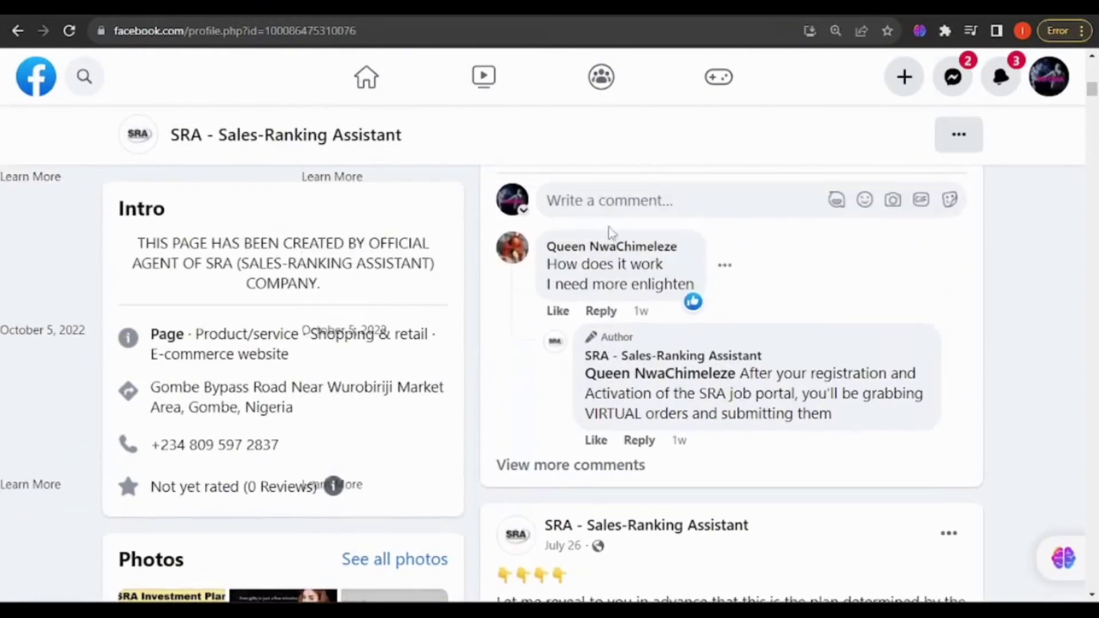
scroll(612, 232, up, 4)
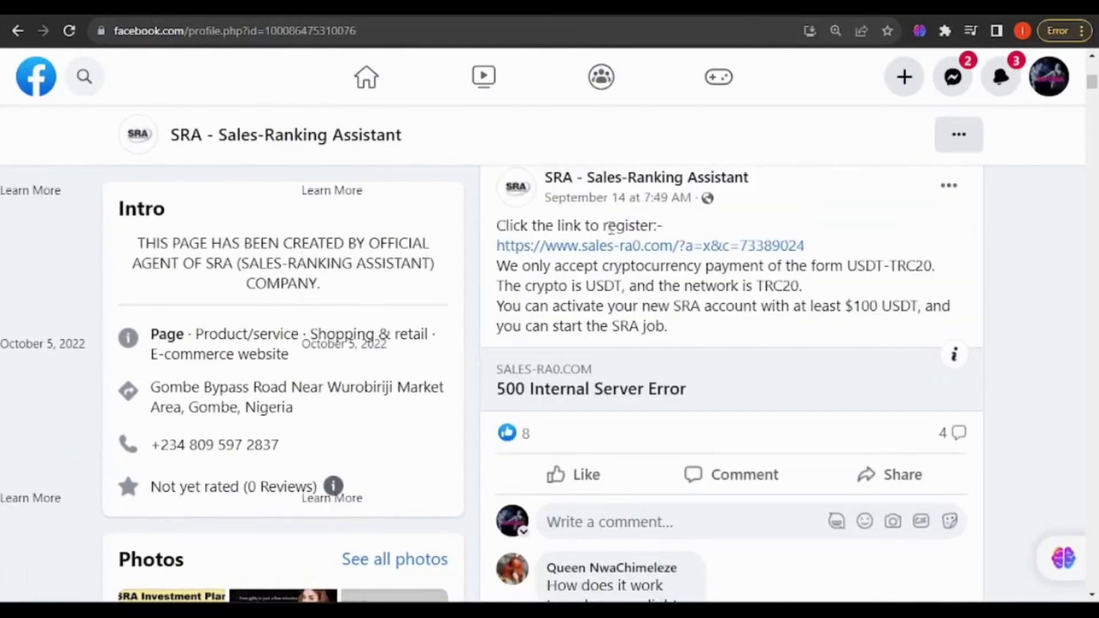
scroll(612, 225, up, 3)
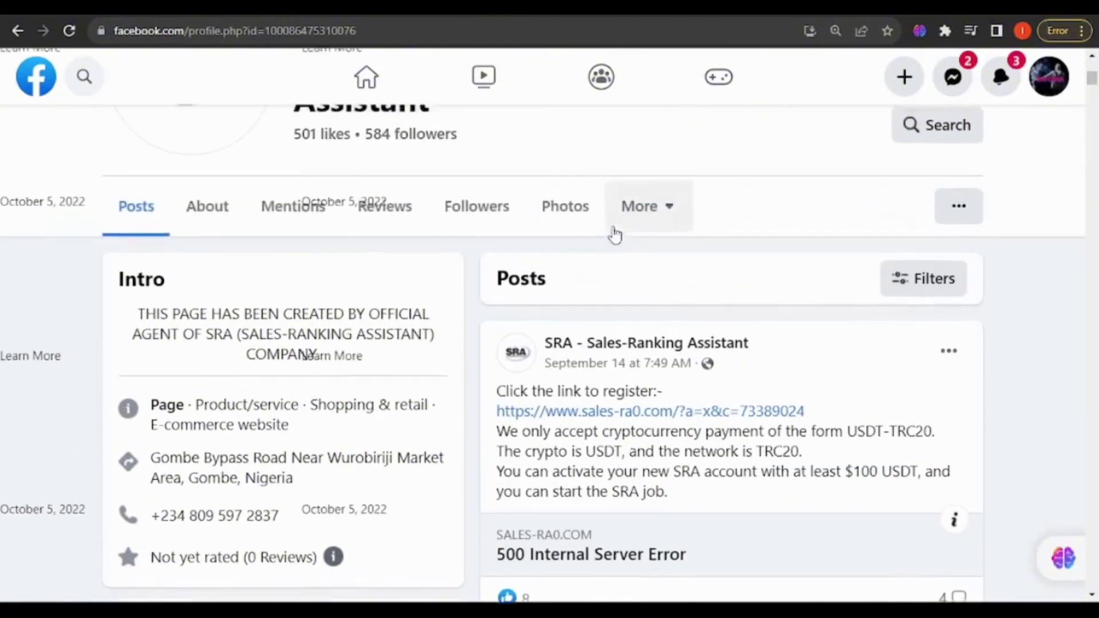
scroll(612, 225, up, 3)
scroll(616, 232, down, 3)
scroll(621, 236, down, 4)
scroll(621, 237, down, 3)
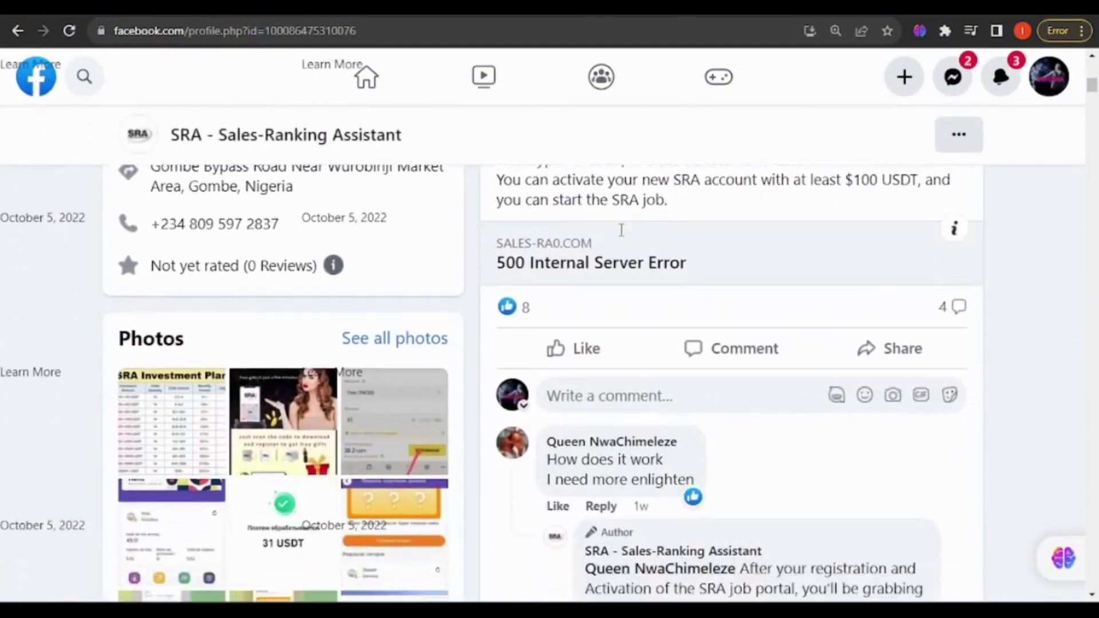
scroll(734, 248, down, 2)
scroll(735, 248, down, 3)
scroll(779, 262, down, 3)
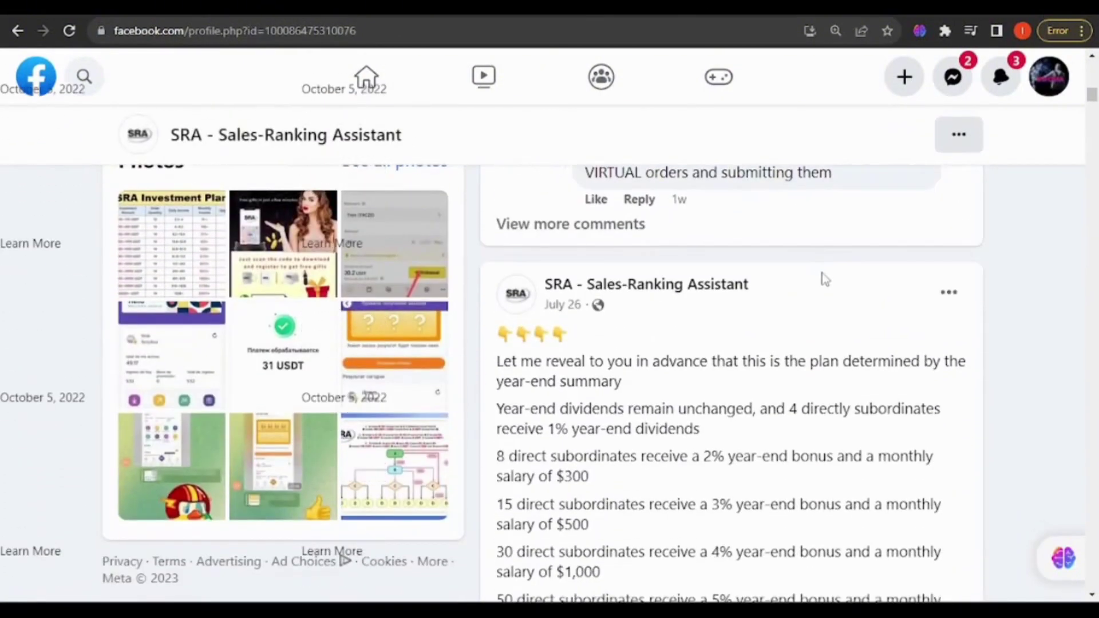
scroll(858, 271, down, 2)
scroll(999, 286, down, 2)
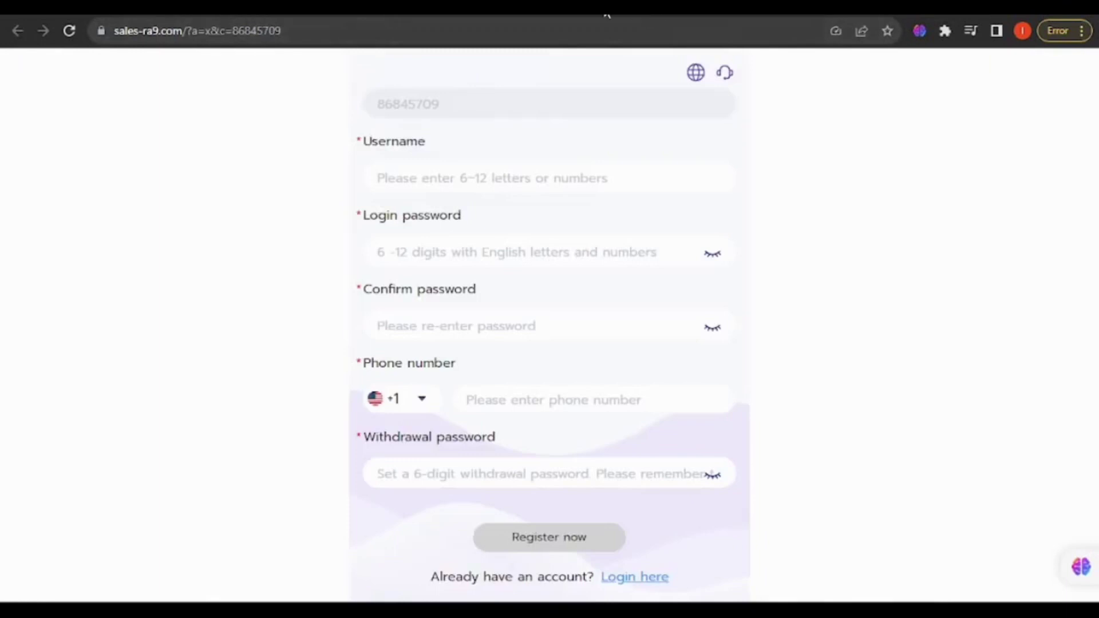
View the second SRA registration page and the Facebook page, then the YouTube videos list.
click(142, 12)
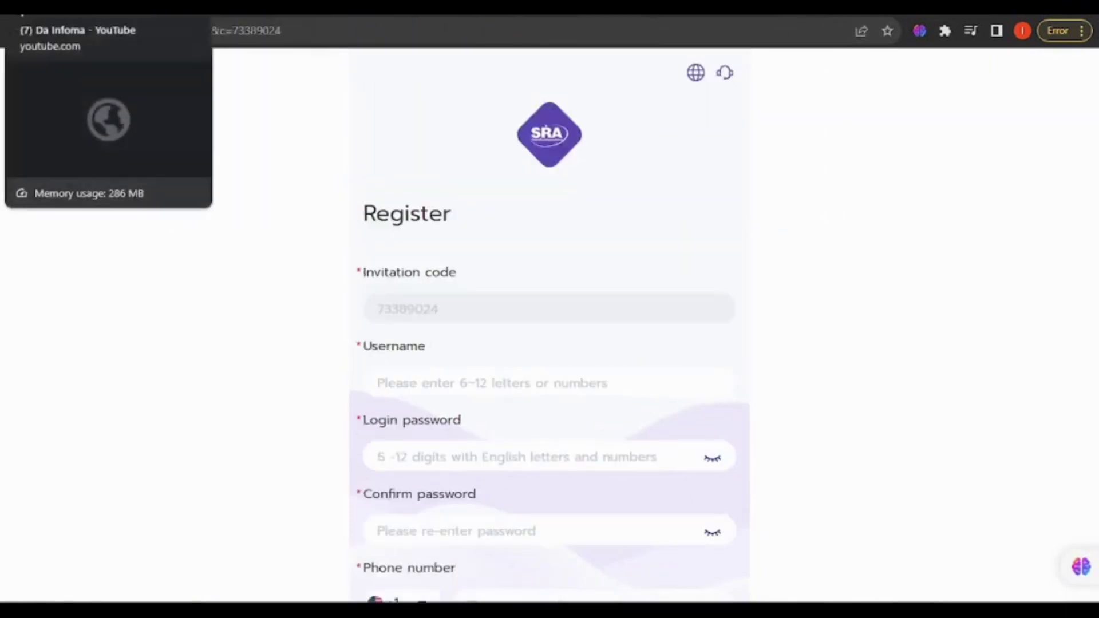
click(129, 30)
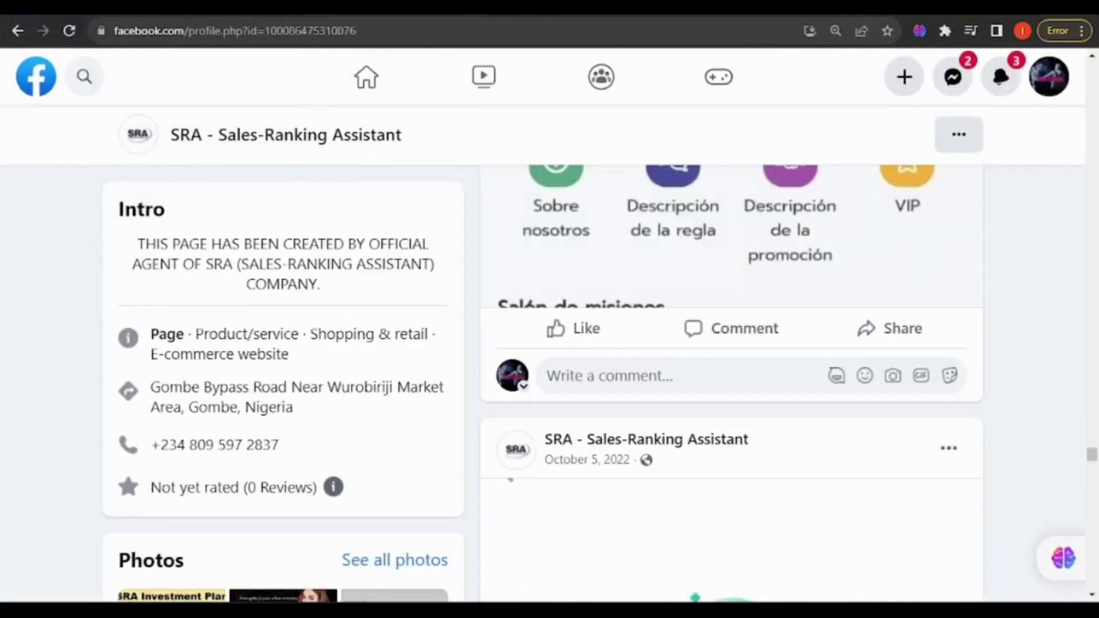
scroll(251, 225, up, 3)
scroll(250, 226, down, 5)
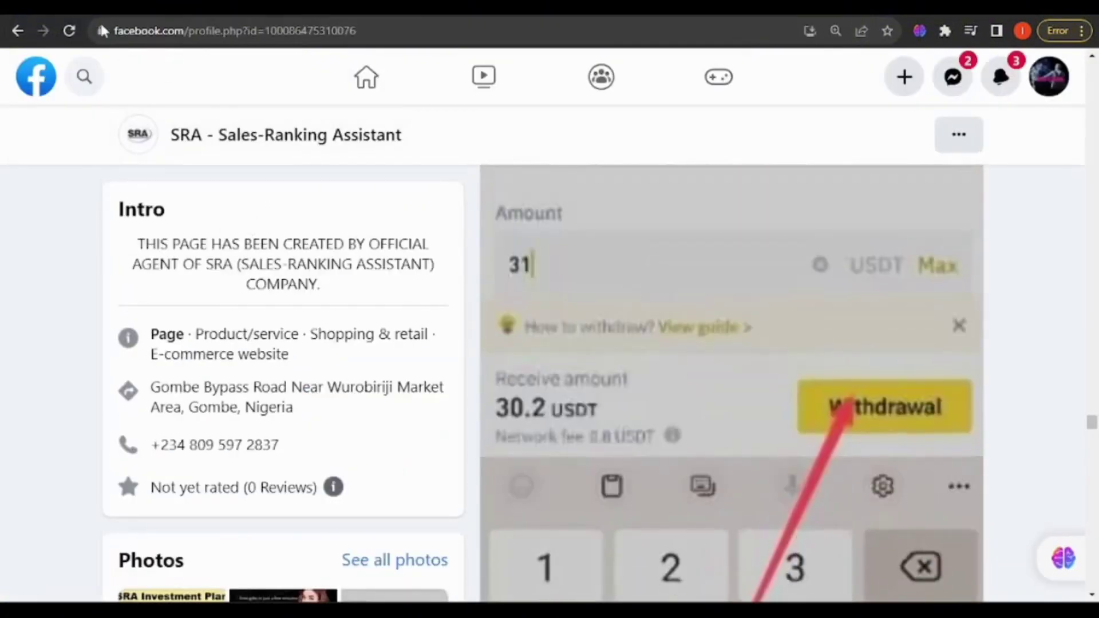
key(ctrl+Tab)
scroll(479, 316, down, 5)
scroll(479, 316, down, 5)
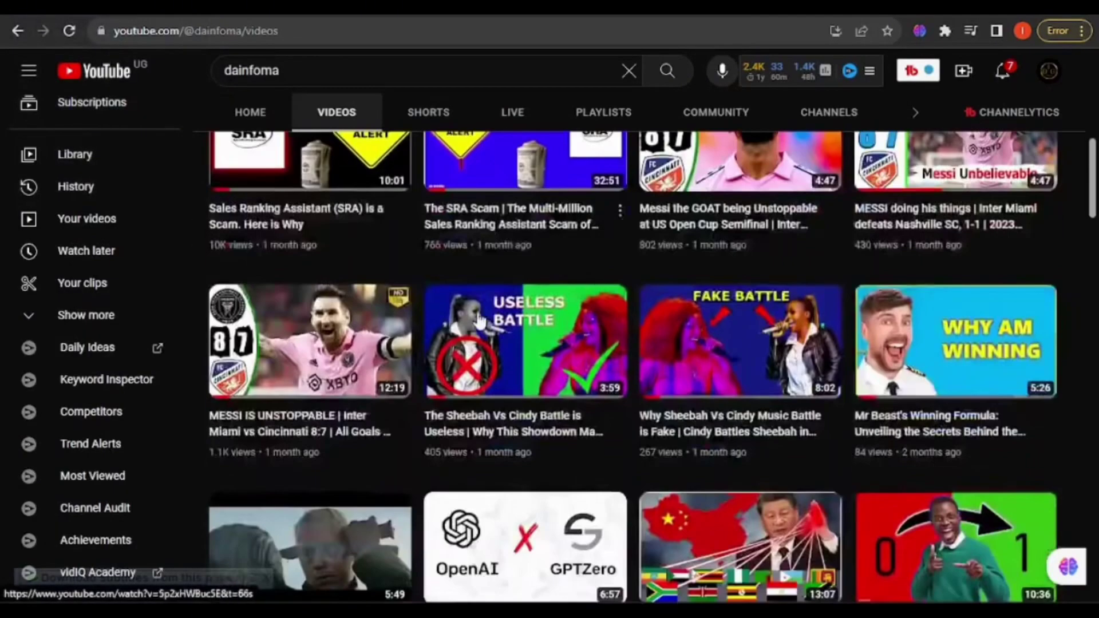
scroll(478, 316, down, 3)
scroll(478, 316, down, 3)
scroll(479, 316, down, 2)
scroll(479, 317, down, 2)
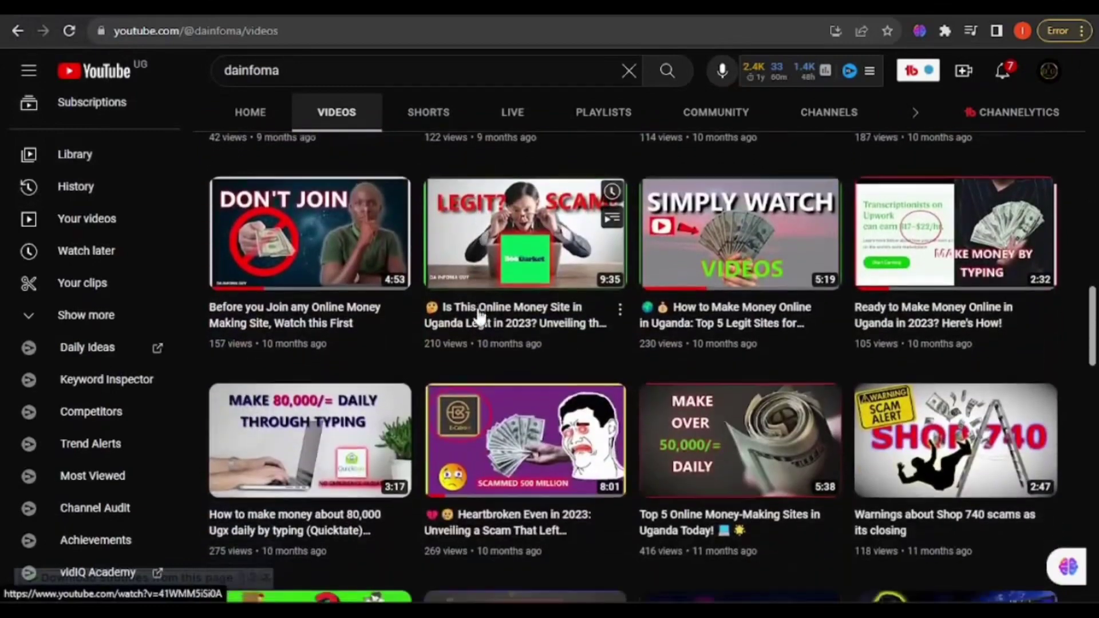
scroll(481, 344, down, 2)
mouse_move(525, 439)
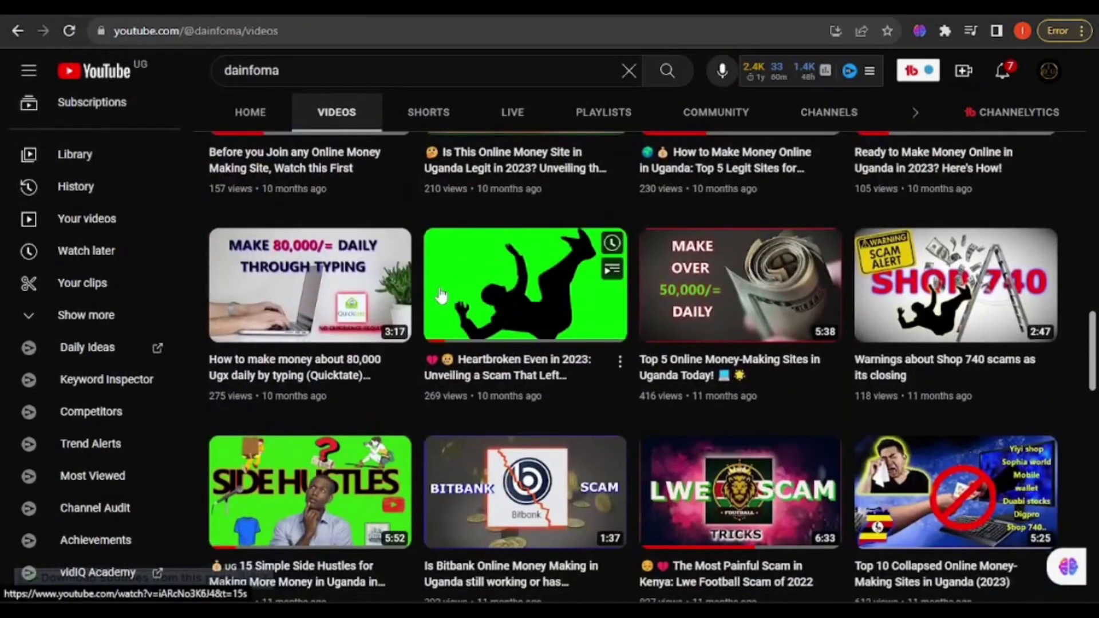
scroll(451, 364, down, 1)
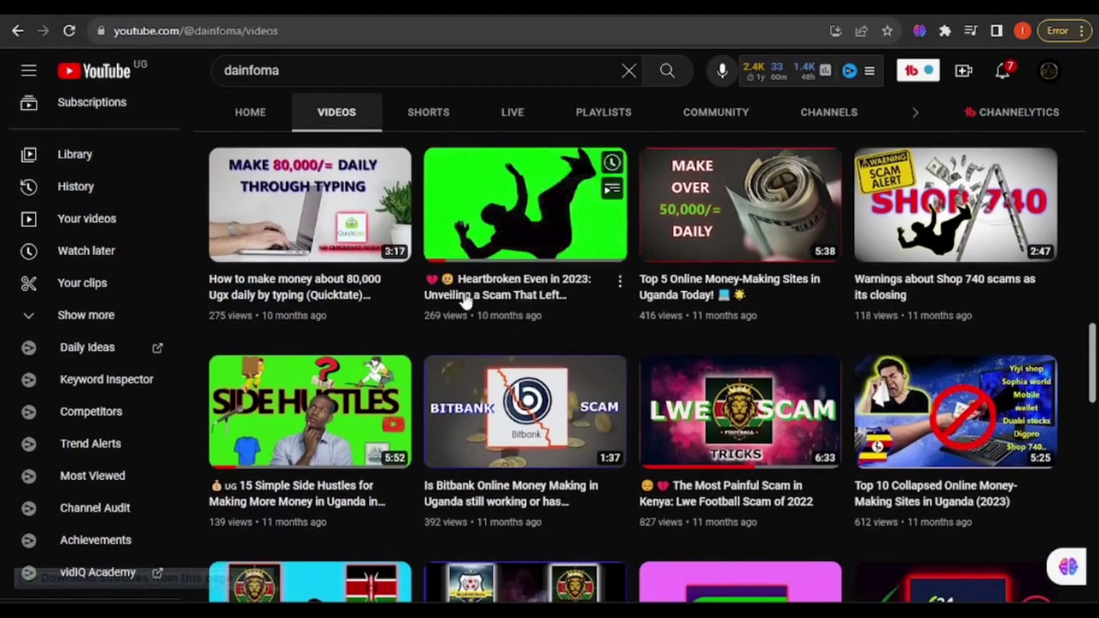
scroll(509, 301, down, 3)
scroll(509, 326, down, 1)
scroll(507, 378, down, 1)
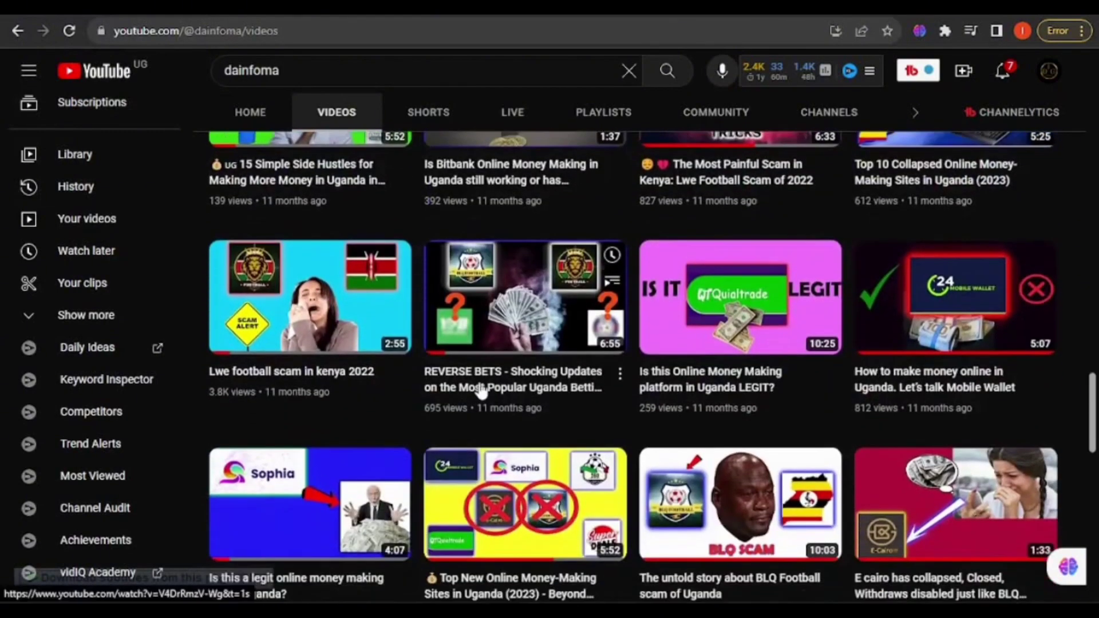
scroll(880, 380, up, 3)
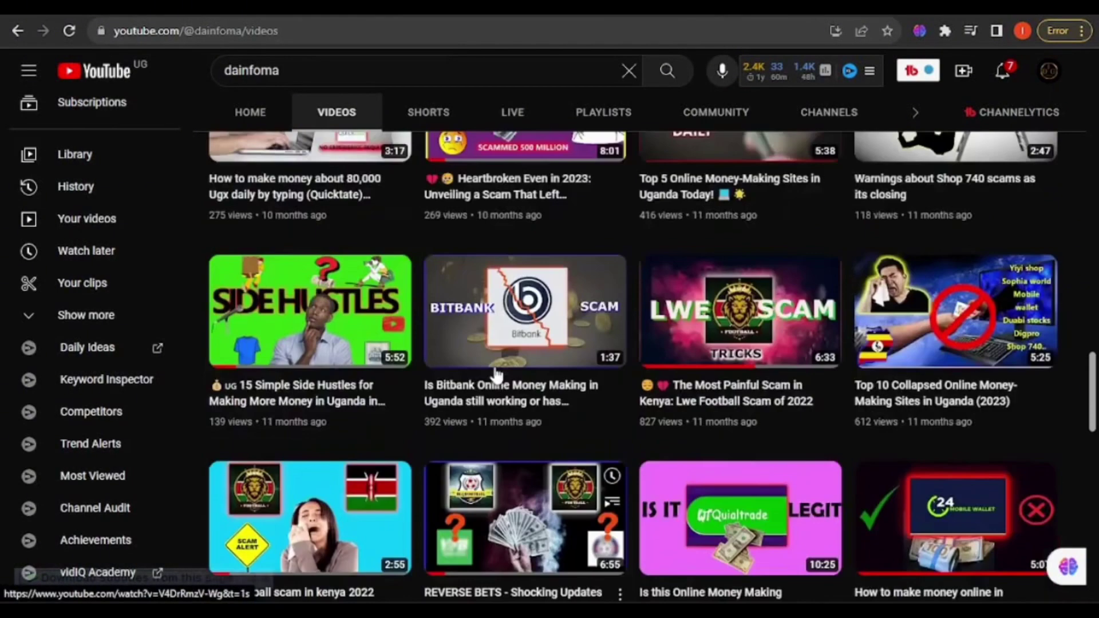
scroll(687, 344, up, 2)
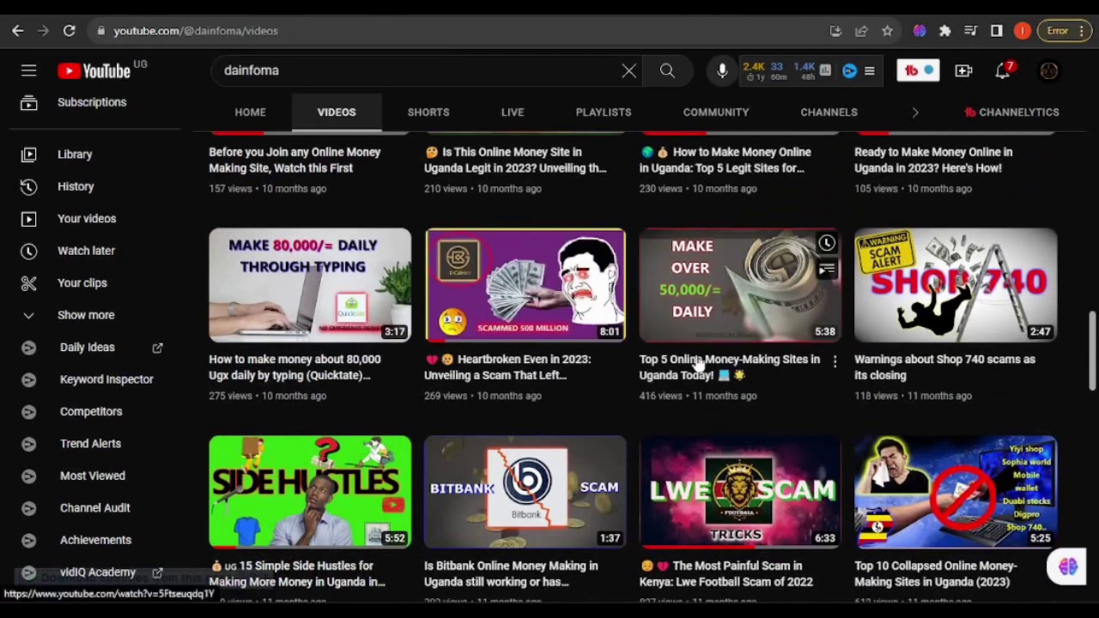
mouse_move(515, 186)
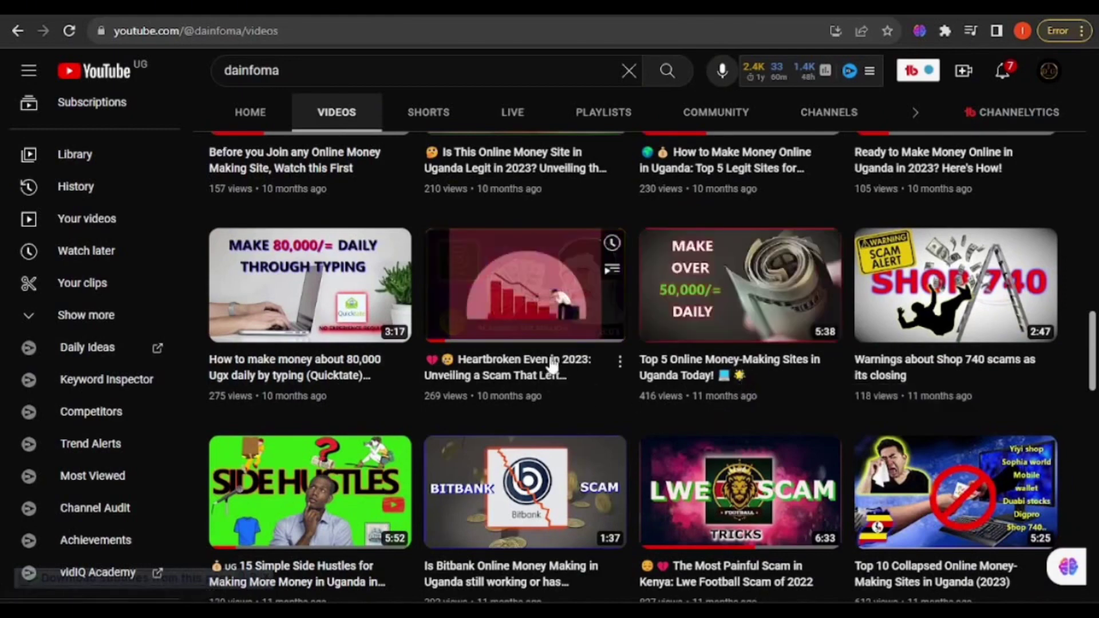
scroll(541, 371, down, 1)
scroll(542, 374, down, 1)
scroll(541, 374, down, 1)
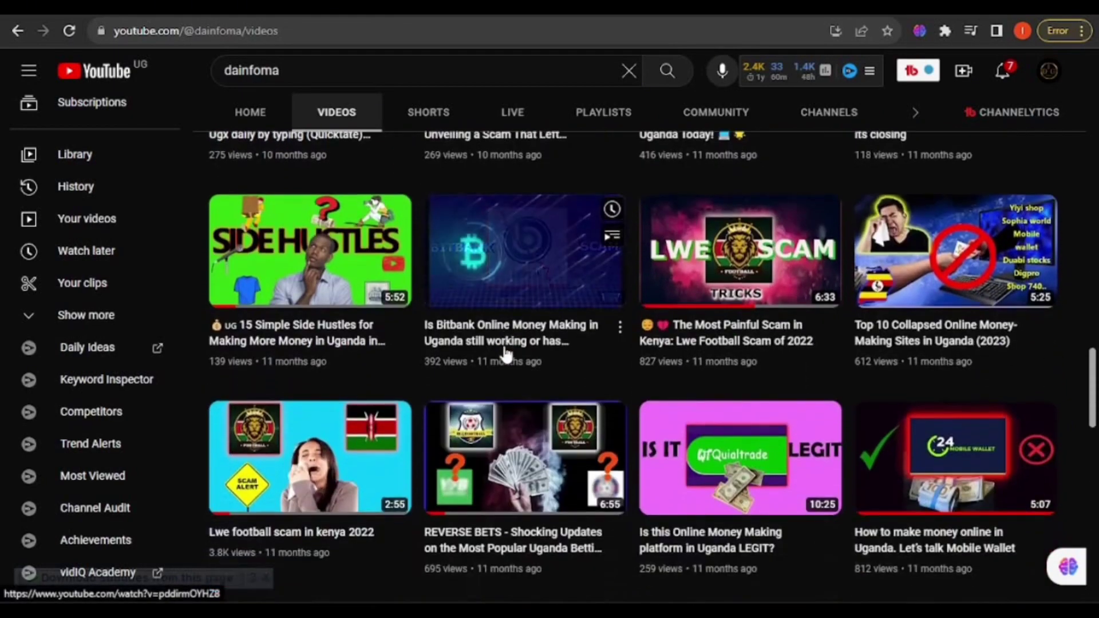
scroll(506, 354, down, 2)
scroll(506, 354, down, 2)
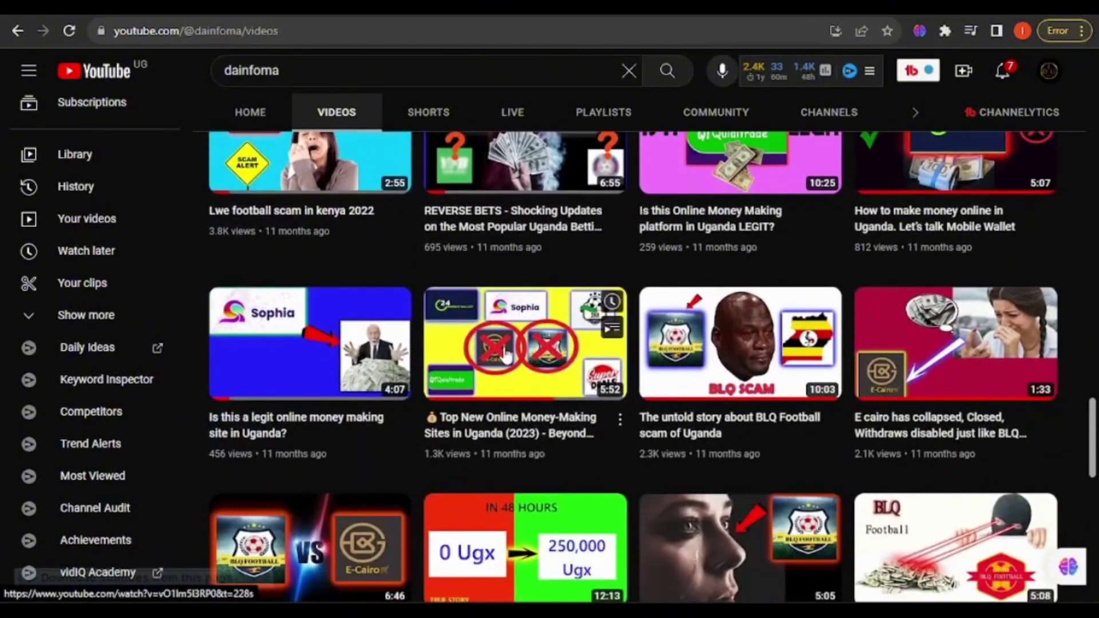
mouse_move(525, 344)
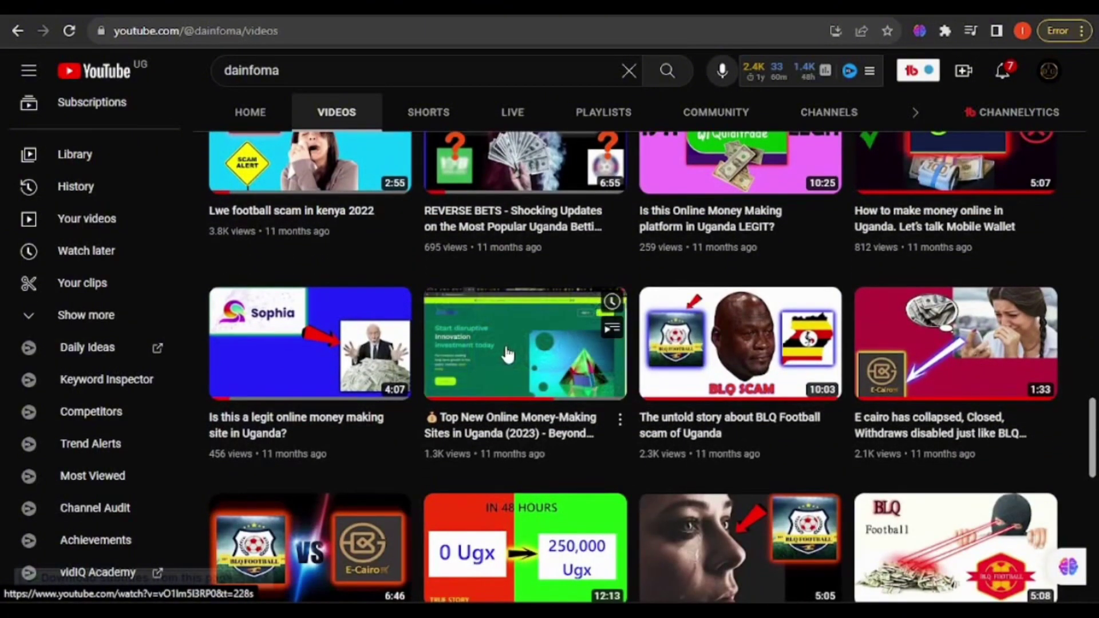
scroll(507, 355, down, 2)
scroll(508, 355, up, 3)
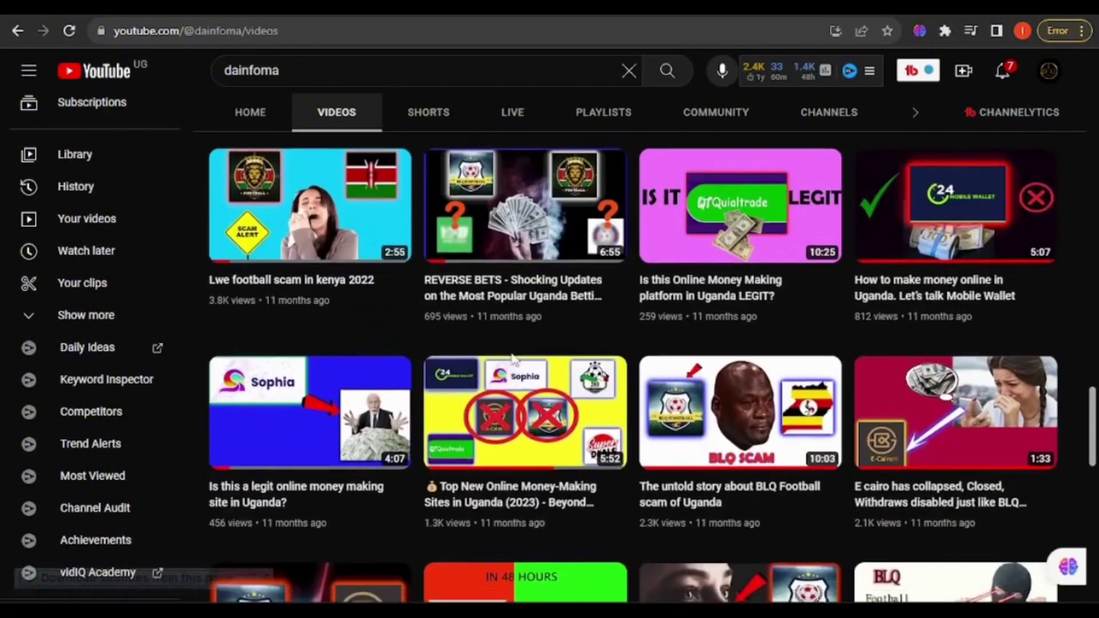
scroll(511, 356, down, 3)
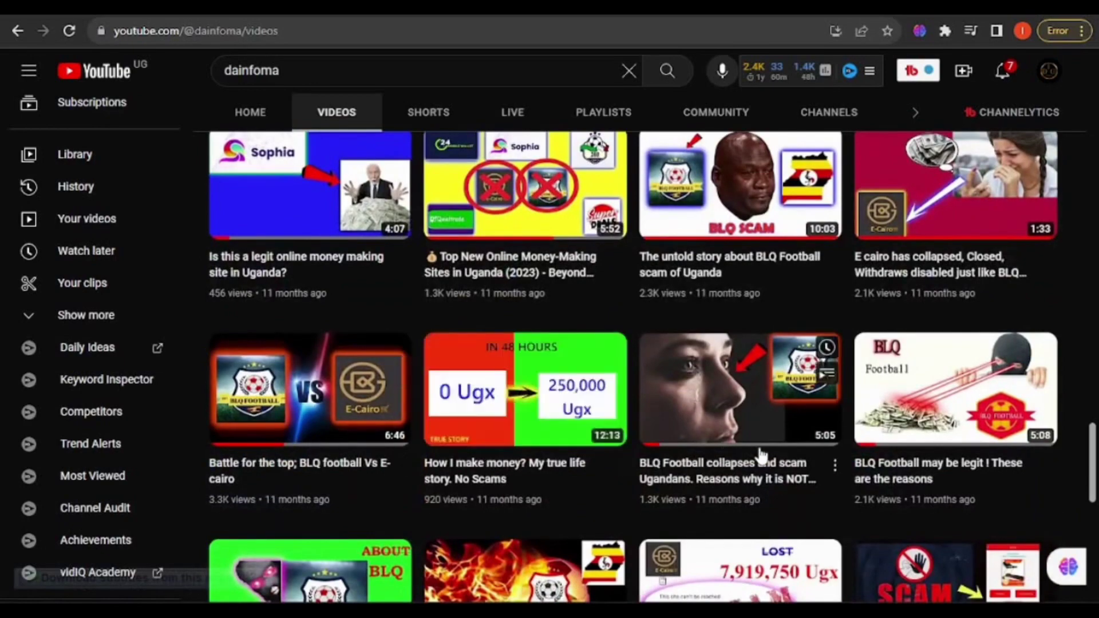
scroll(757, 456, down, 2)
scroll(757, 455, down, 2)
scroll(652, 455, down, 3)
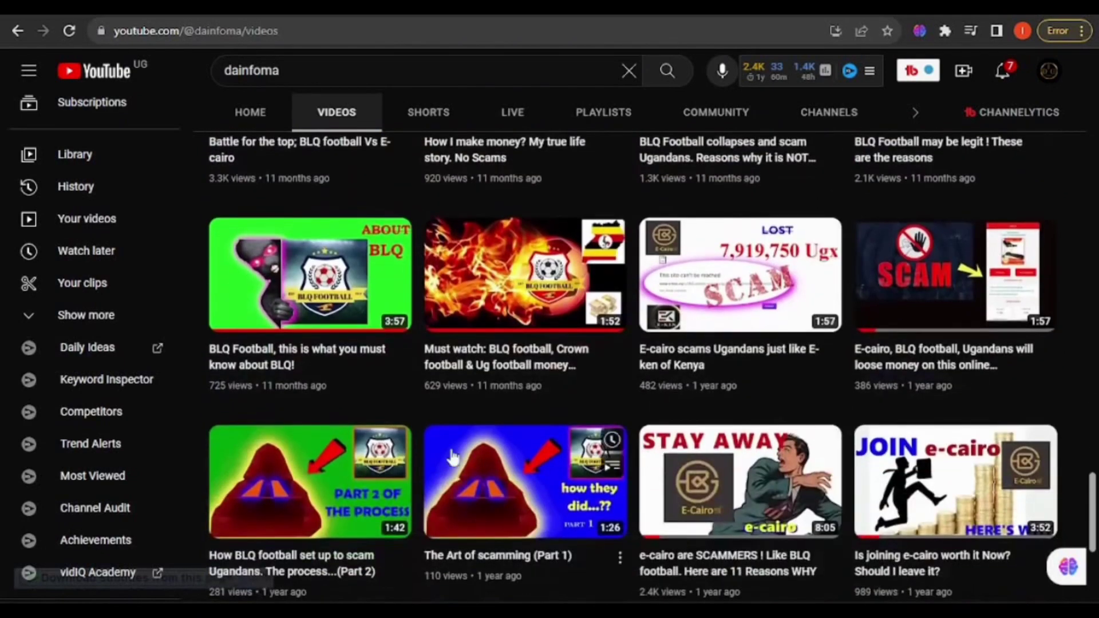
scroll(653, 455, down, 2)
scroll(652, 455, up, 1)
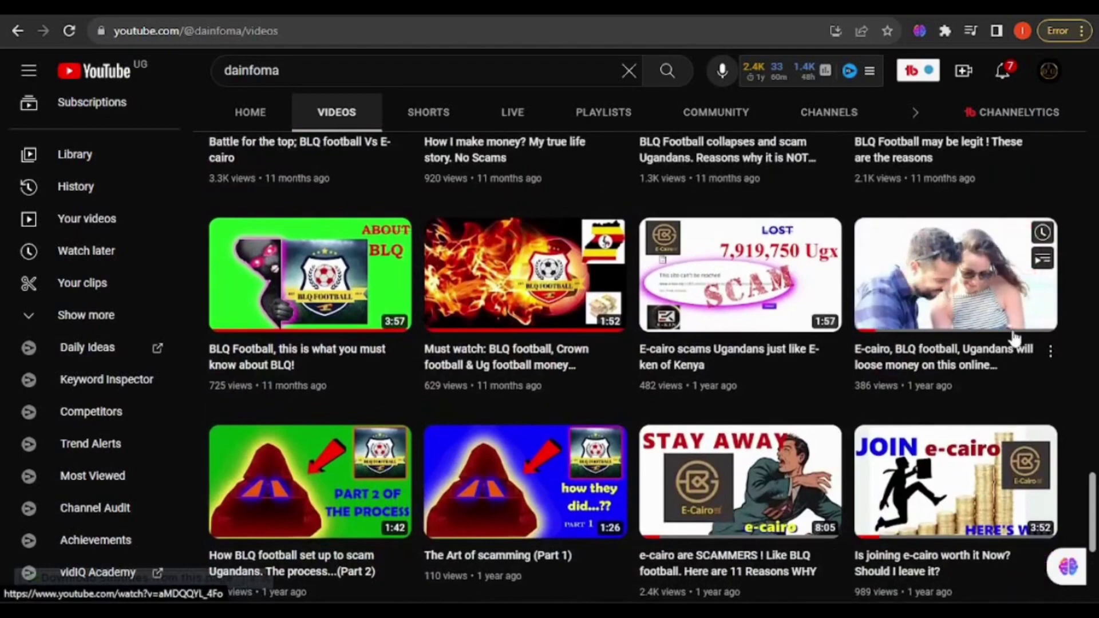
scroll(840, 422, down, 2)
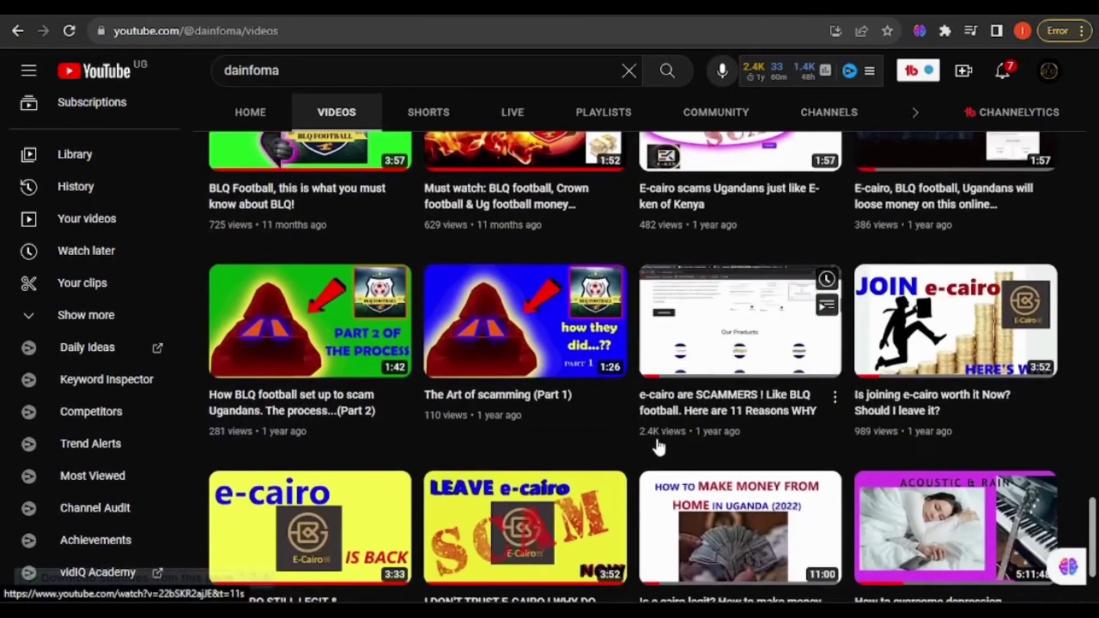
scroll(661, 448, down, 1)
scroll(386, 412, down, 1)
scroll(301, 497, down, 2)
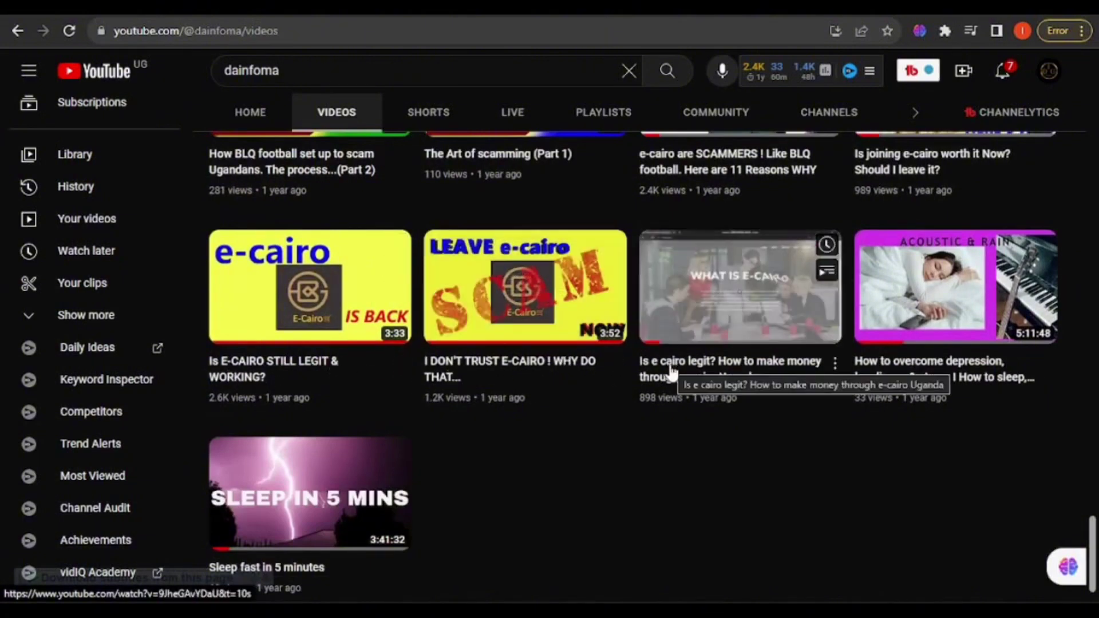
mouse_move(741, 369)
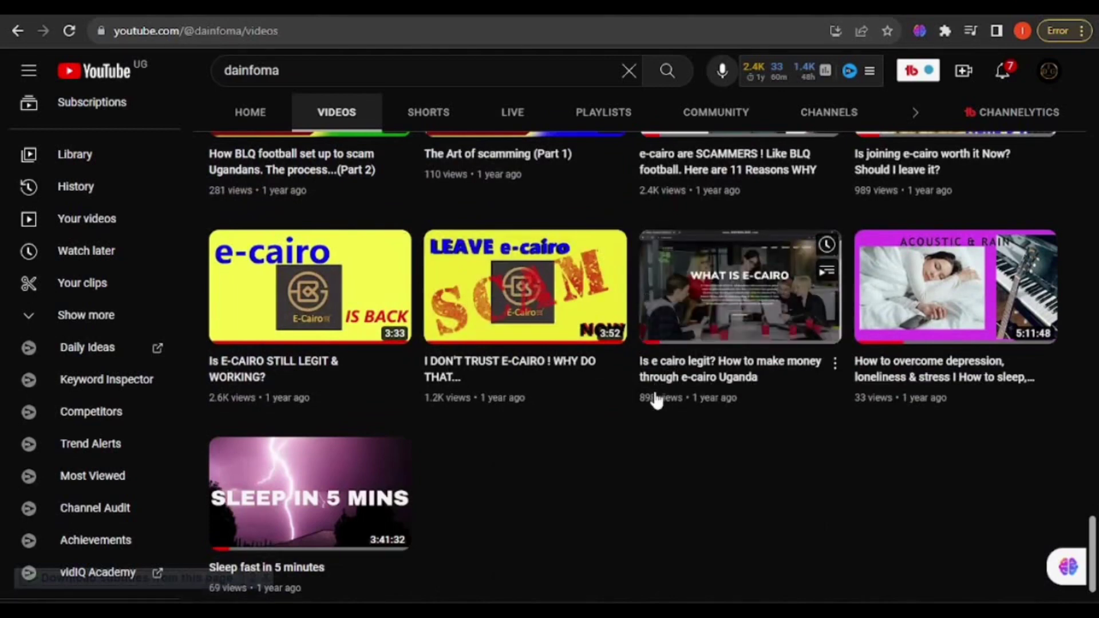
scroll(660, 397, down, 1)
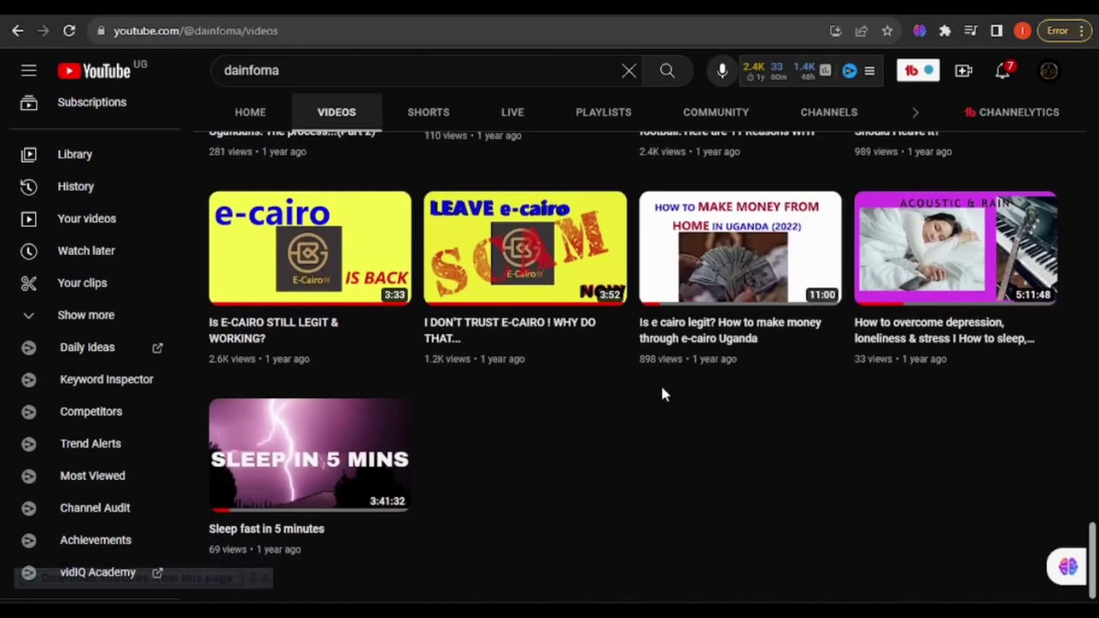
scroll(661, 397, up, 5)
scroll(660, 397, up, 3)
scroll(661, 393, up, 3)
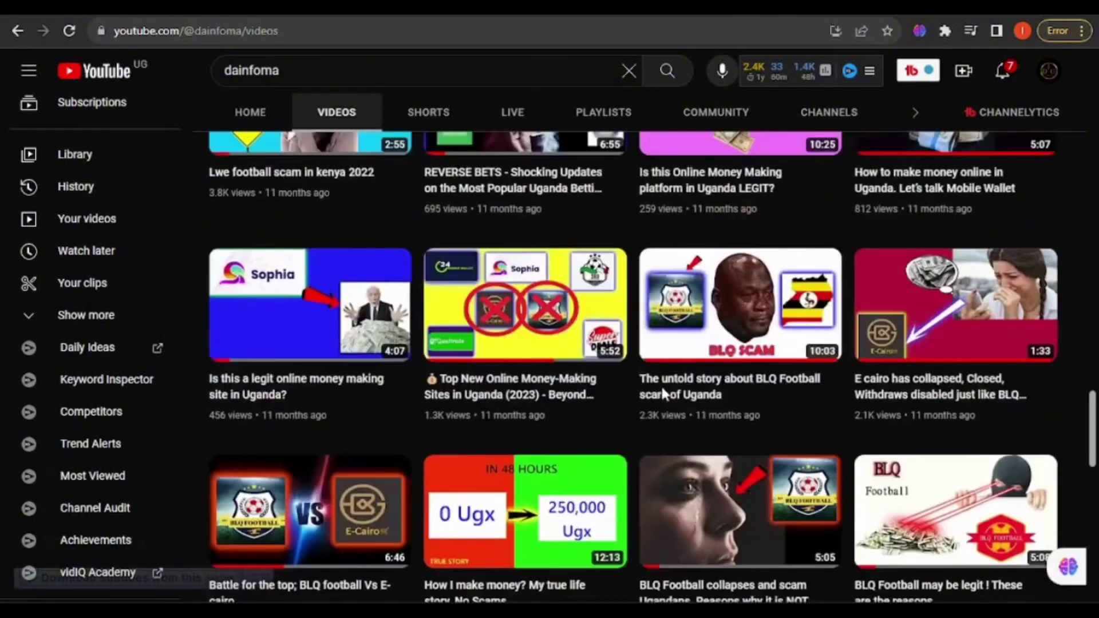
mouse_move(739, 327)
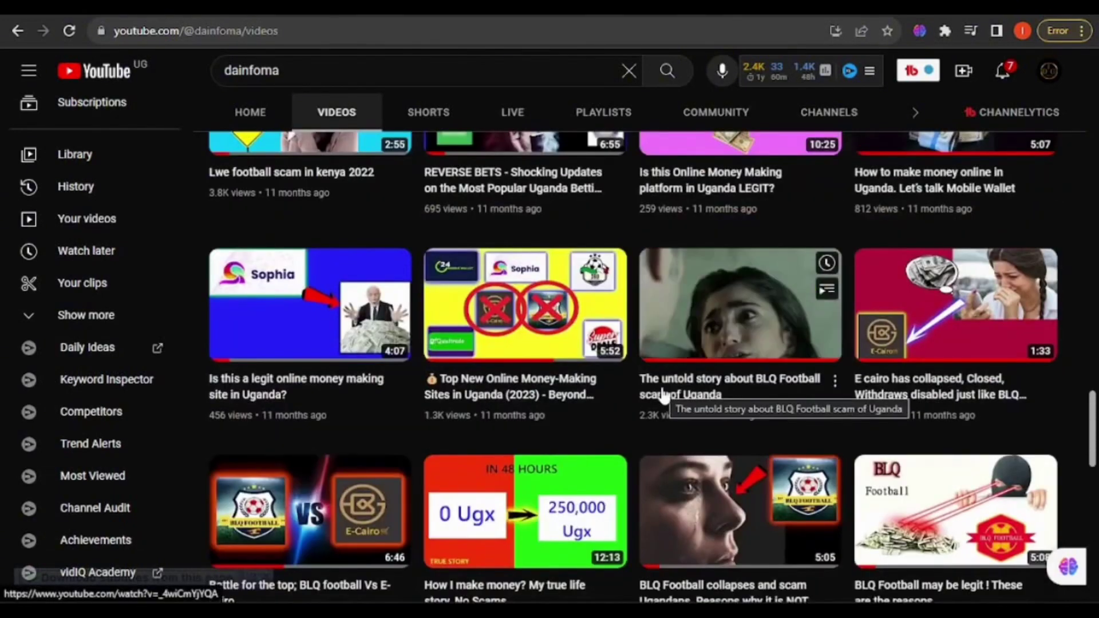
scroll(662, 394, up, 4)
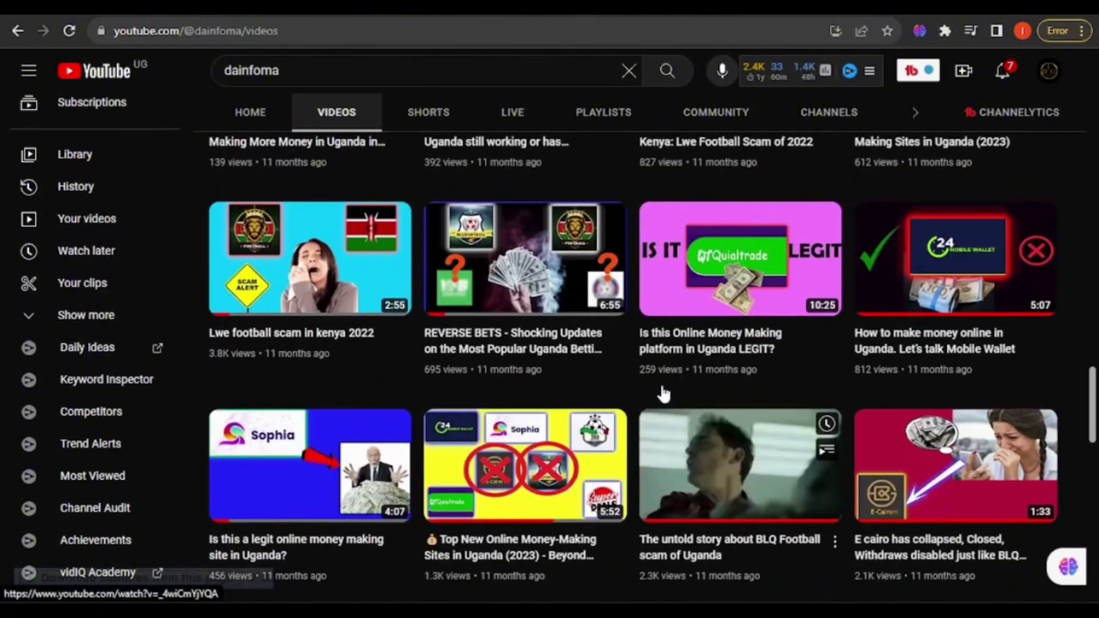
scroll(662, 393, up, 2)
scroll(663, 394, up, 1)
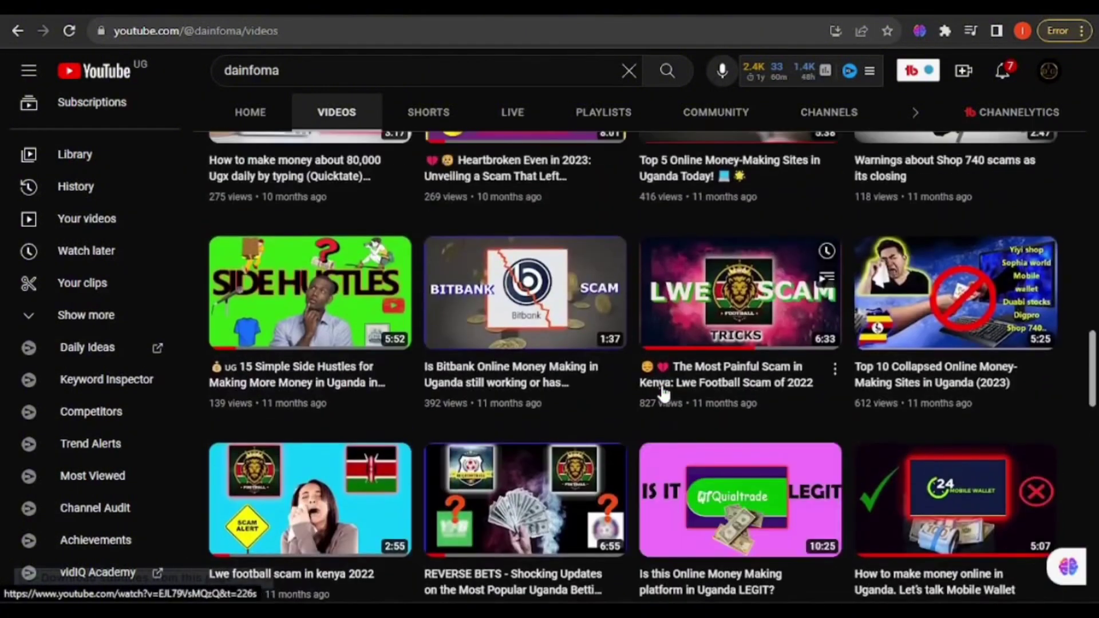
scroll(663, 393, up, 4)
scroll(663, 393, up, 2)
scroll(663, 393, up, 1)
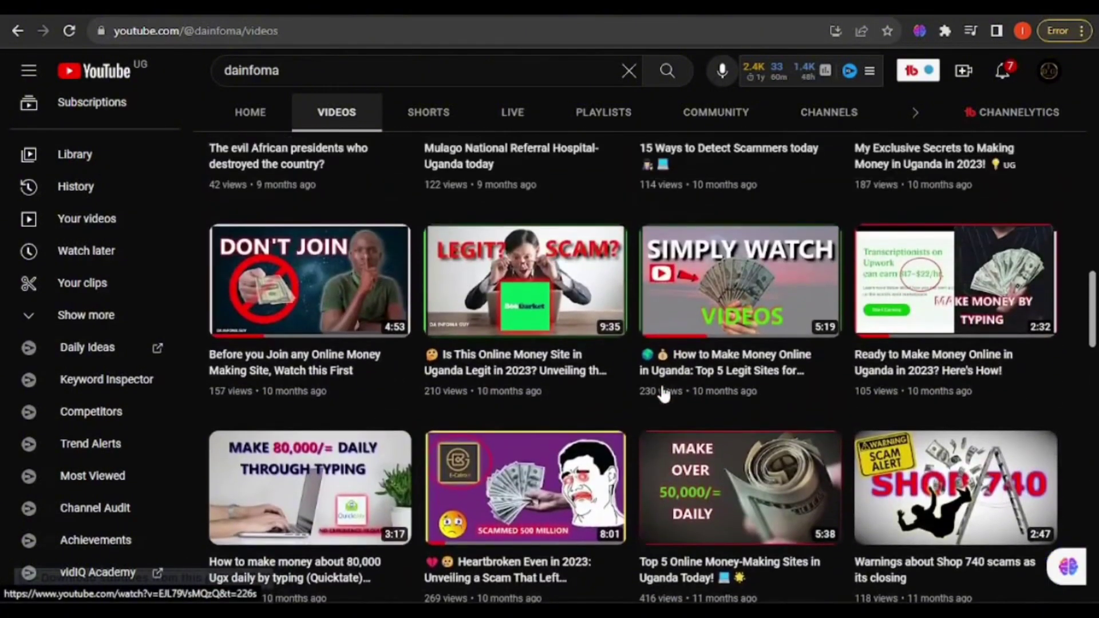